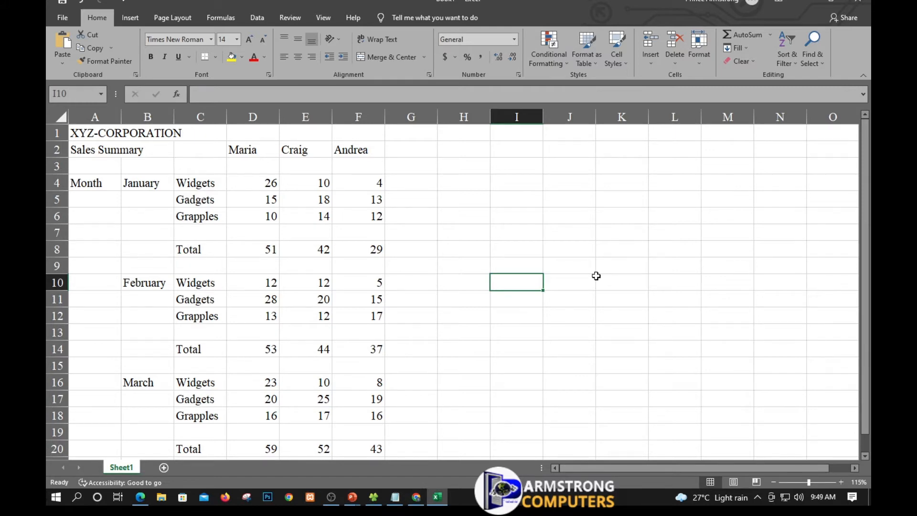
Create a new blank workbook and dismiss the licence notice above the sheet.
left_click(63, 22)
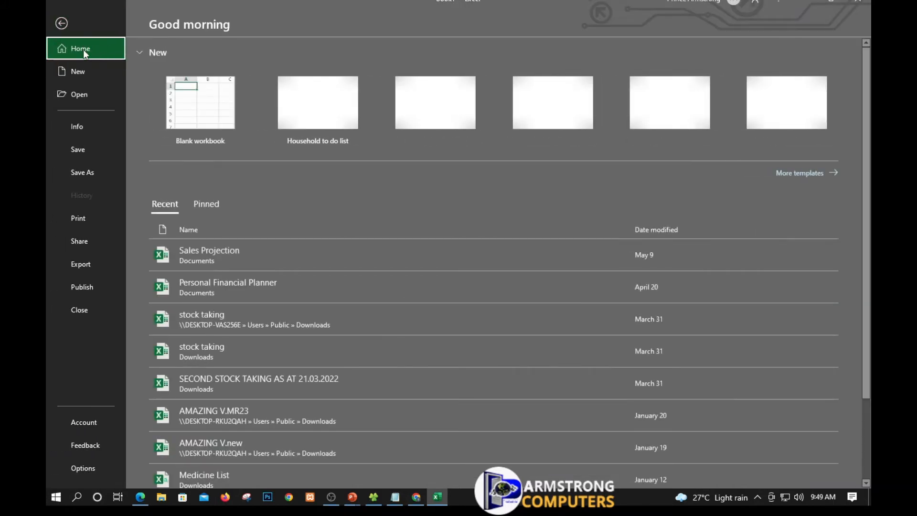
left_click(78, 73)
left_click(211, 111)
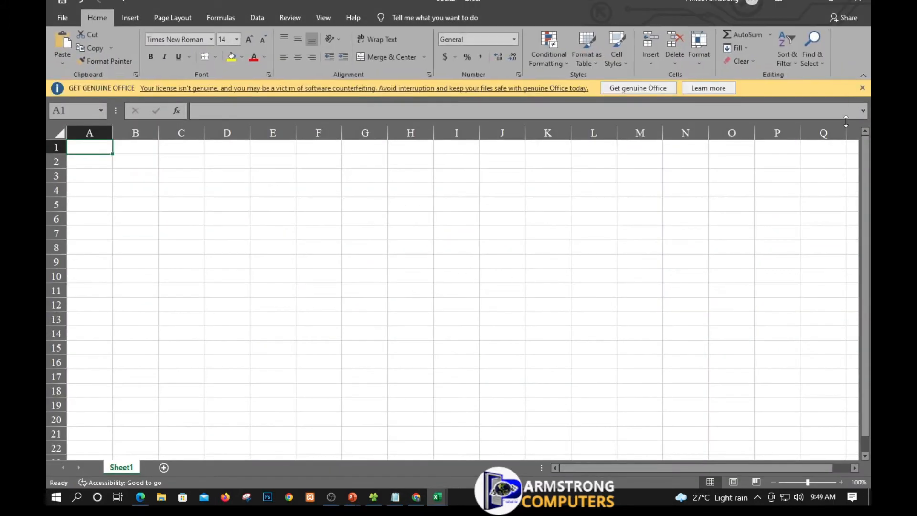
left_click(862, 88)
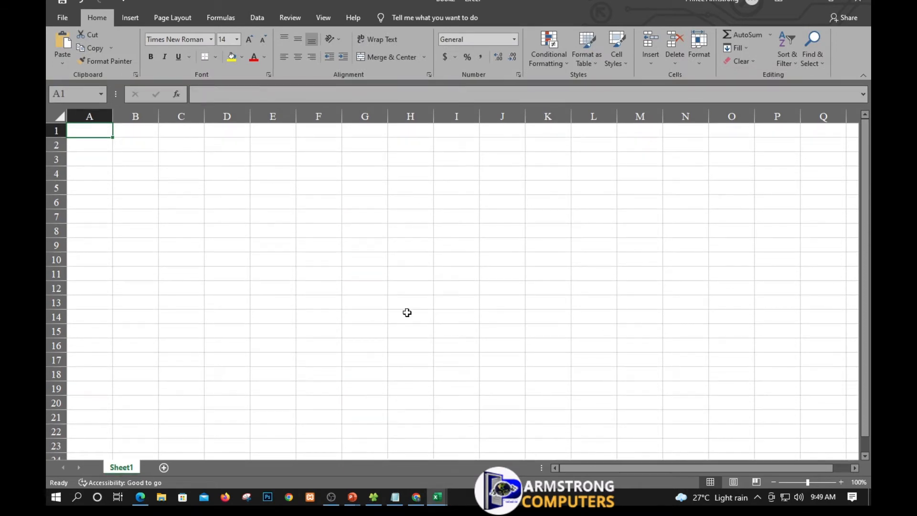
Enter the title "Statistical" in cell A1 and the heading "Years" in cell A3.
scroll(407, 312, "up", 1, "ctrl")
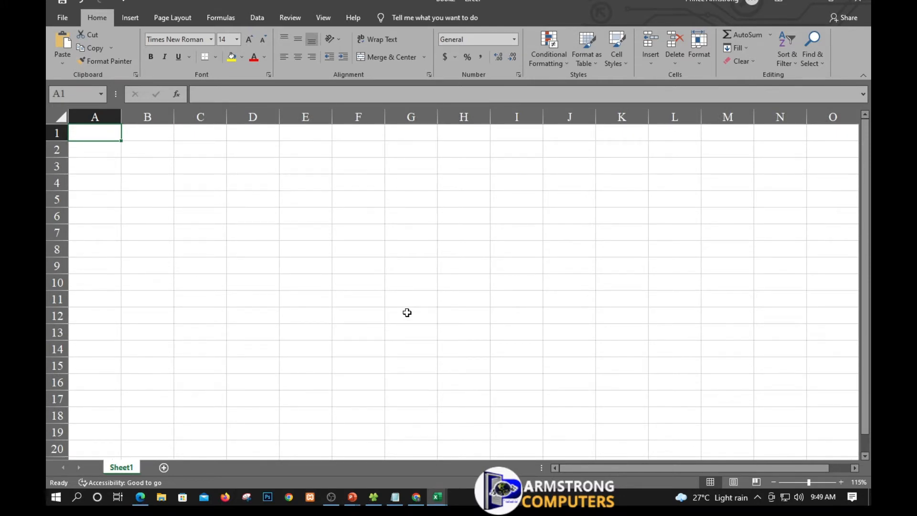
type("S")
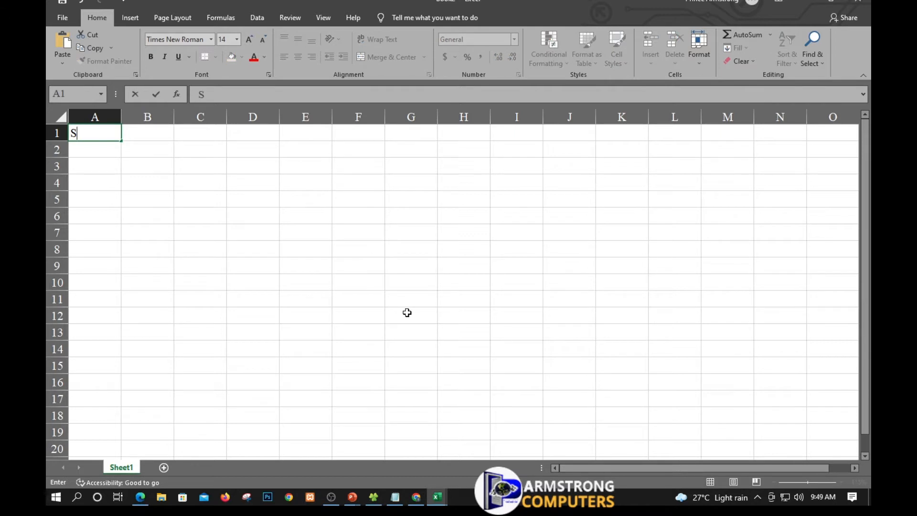
type("tatistical")
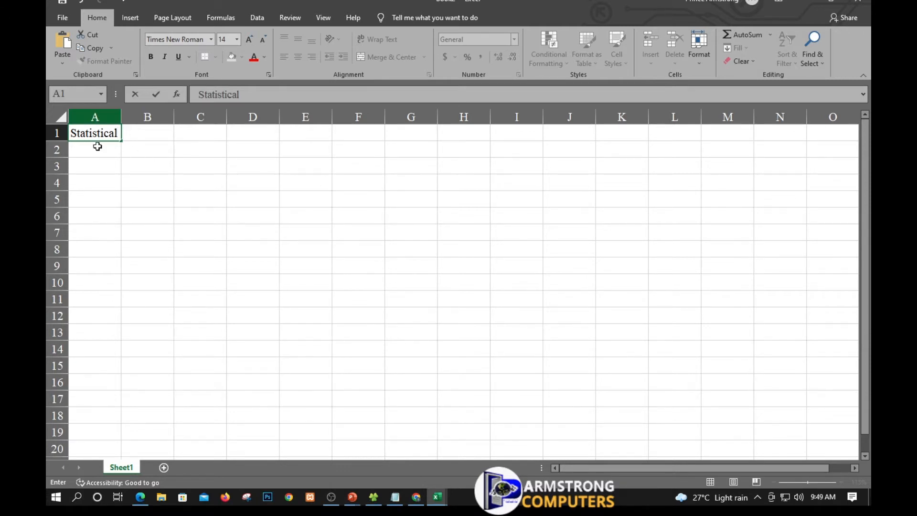
left_click(94, 165)
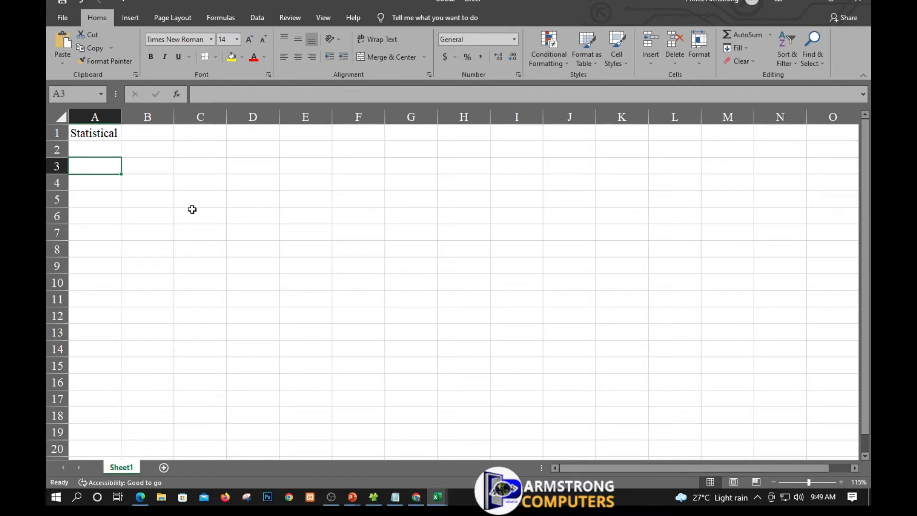
type("Y")
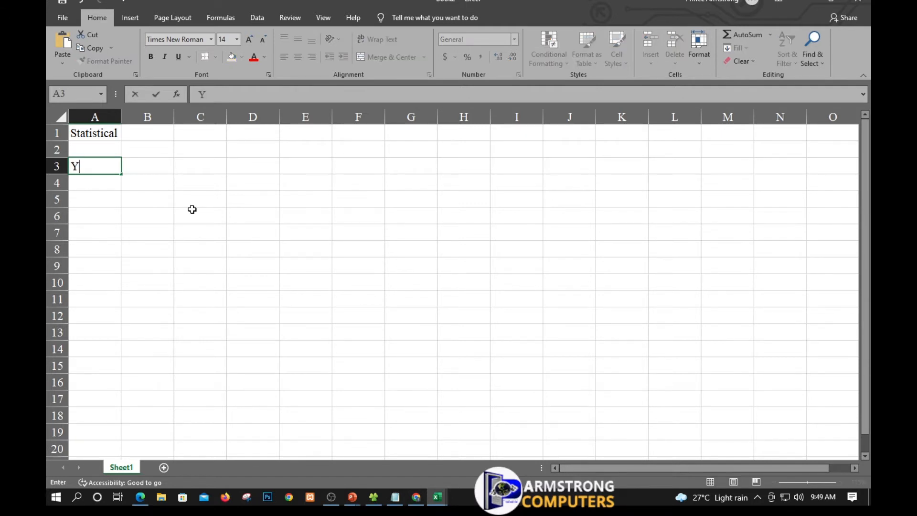
type("ears")
Enter the heading "Home Runs" in cell C3.
left_click(150, 171)
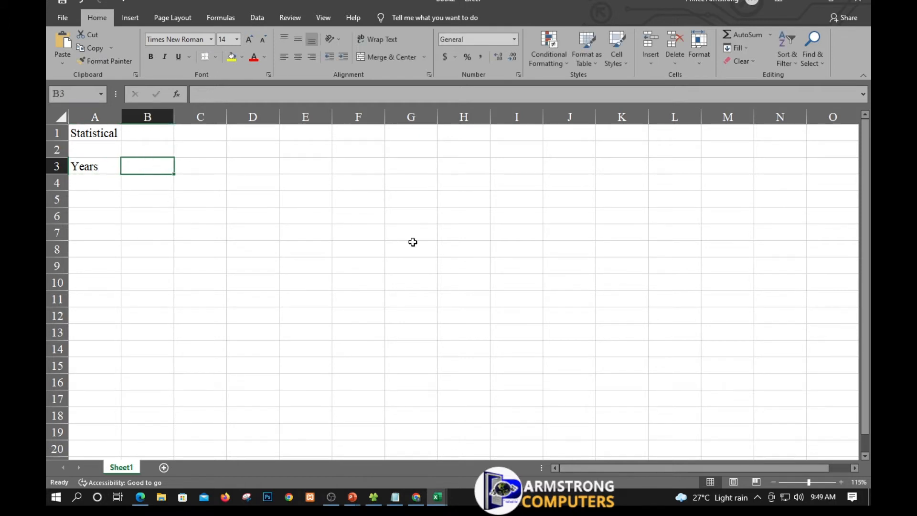
key("Right")
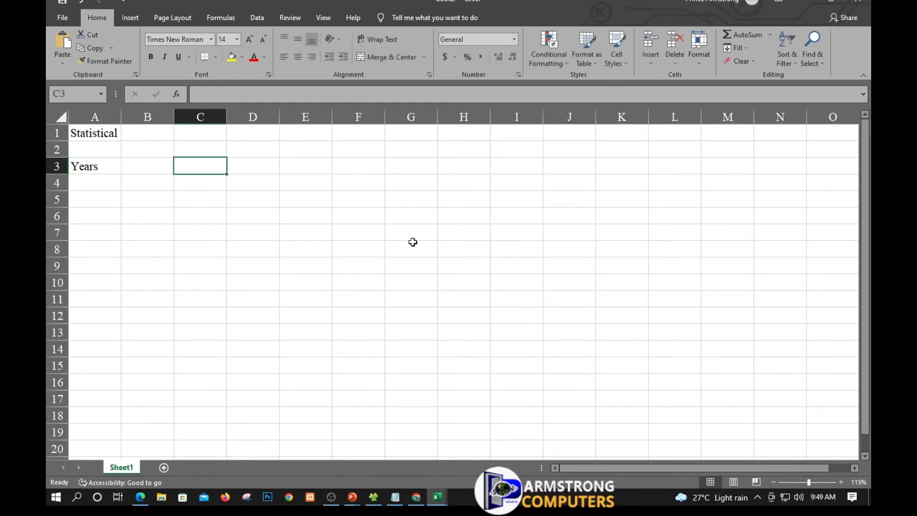
type("Home Re")
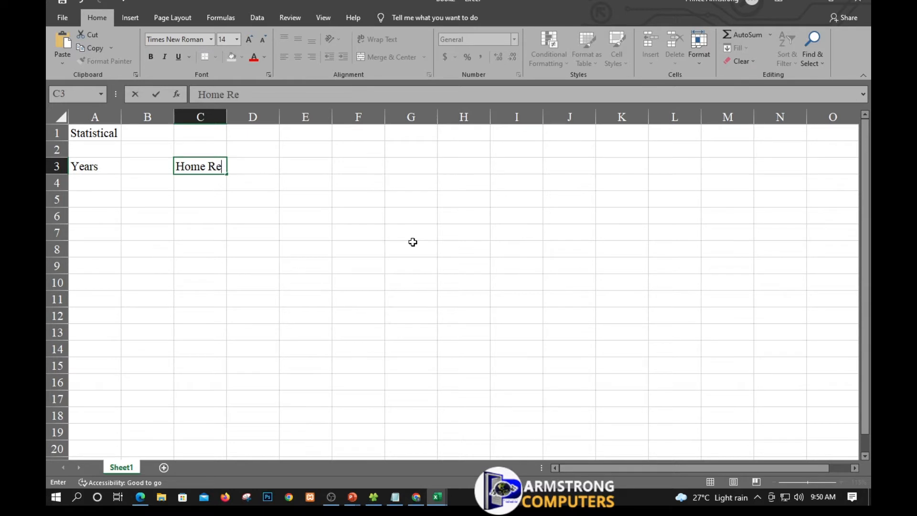
key("BackSpace")
type("une")
key("BackSpace")
type("s")
Enter the row label "Total" in cell A20.
left_click(91, 451)
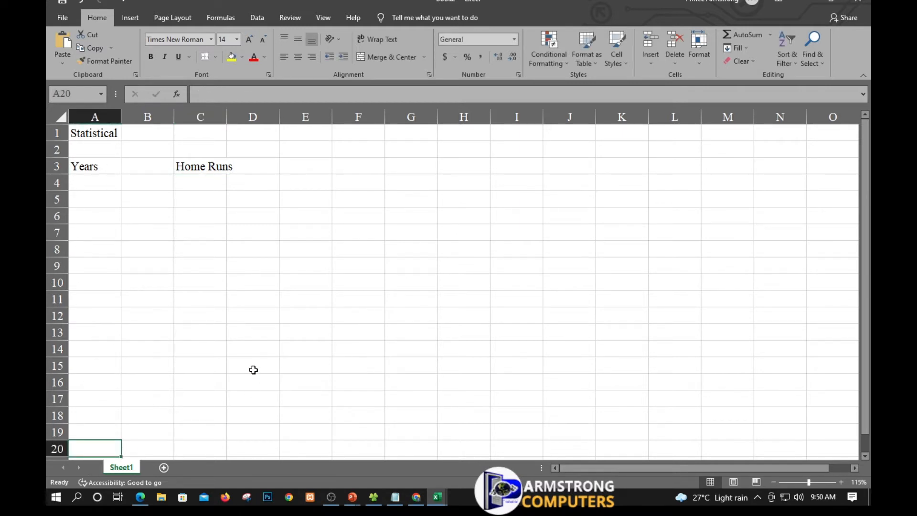
type("T")
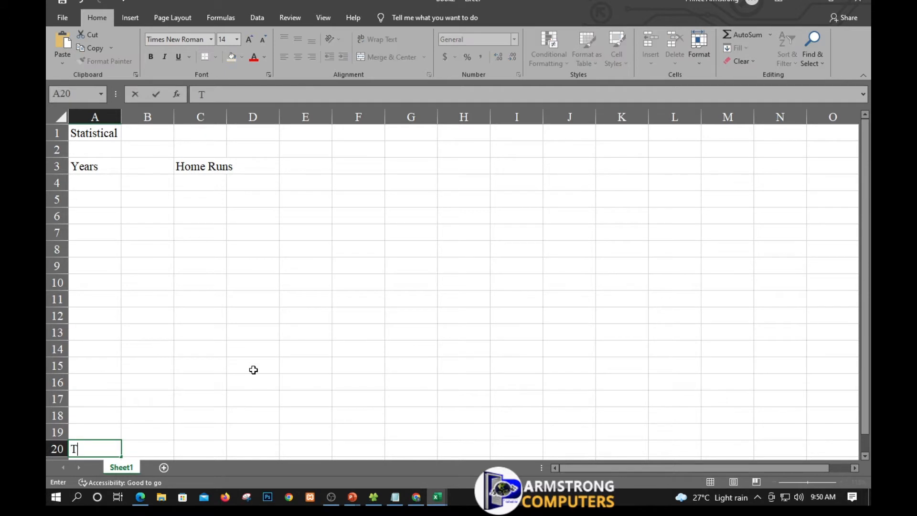
type("otal")
scroll(287, 445, "down", 1)
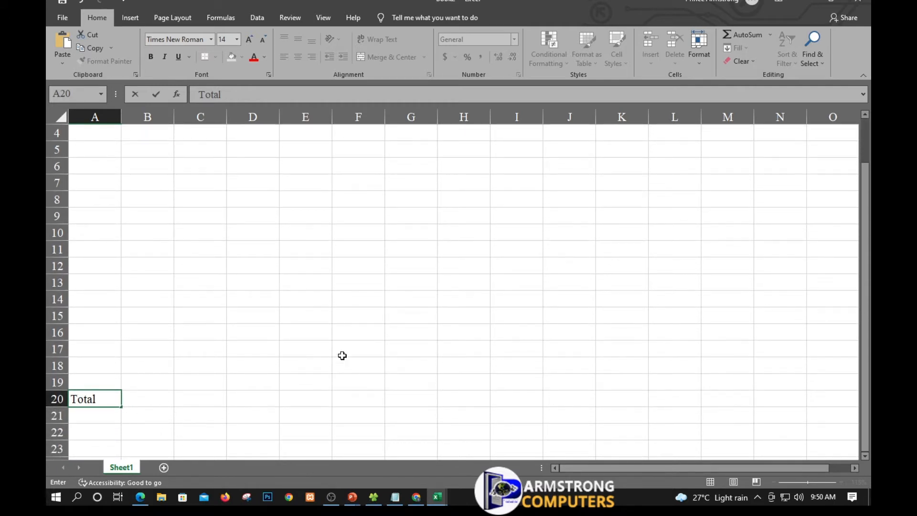
left_click(269, 268)
scroll(270, 268, "up", 1)
scroll(269, 269, "down", 1)
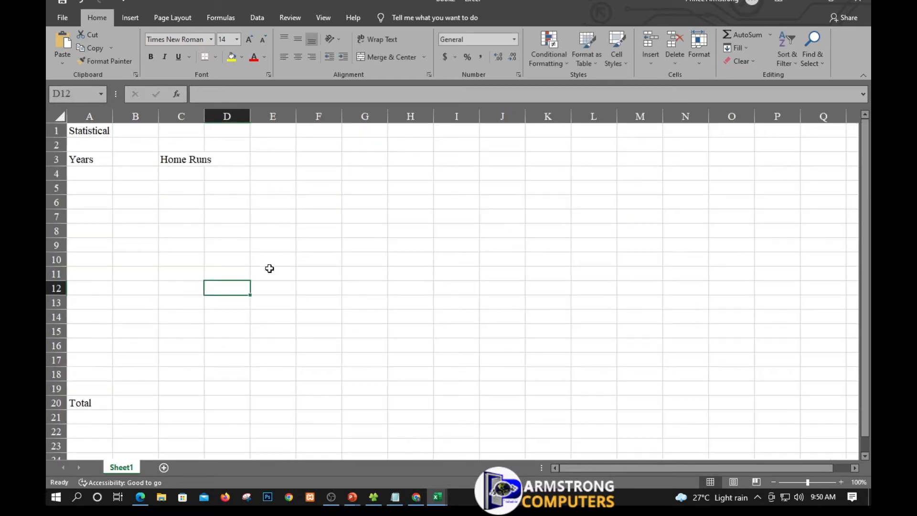
Add the row labels "Average", "Low" and "High" in cells A21 to A23.
left_click(79, 417)
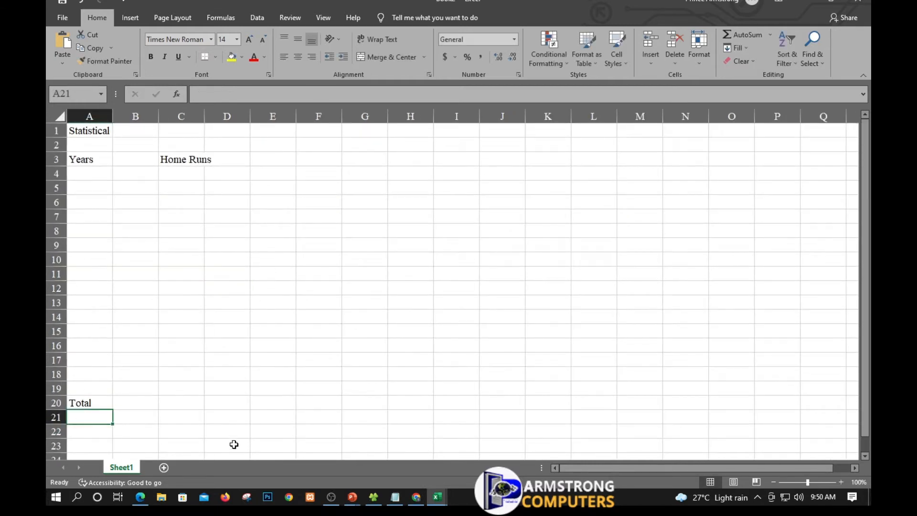
type("A")
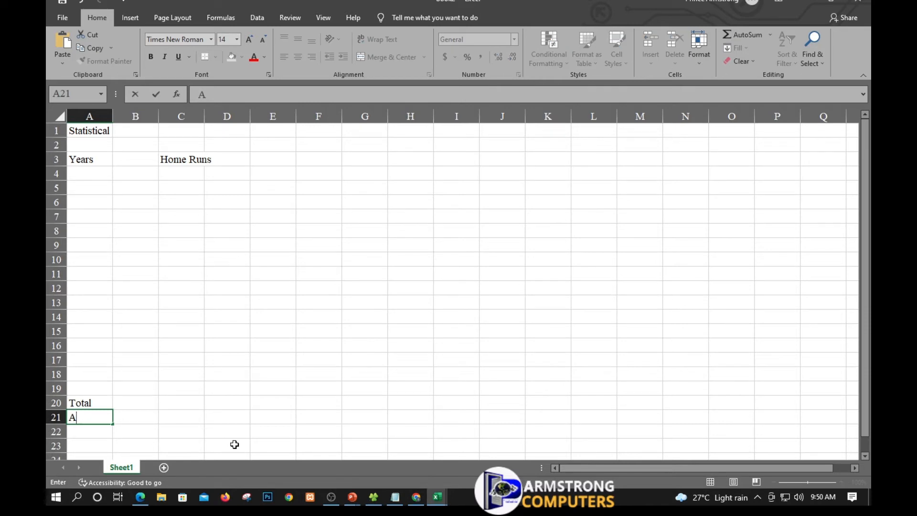
type("verage")
key("Return")
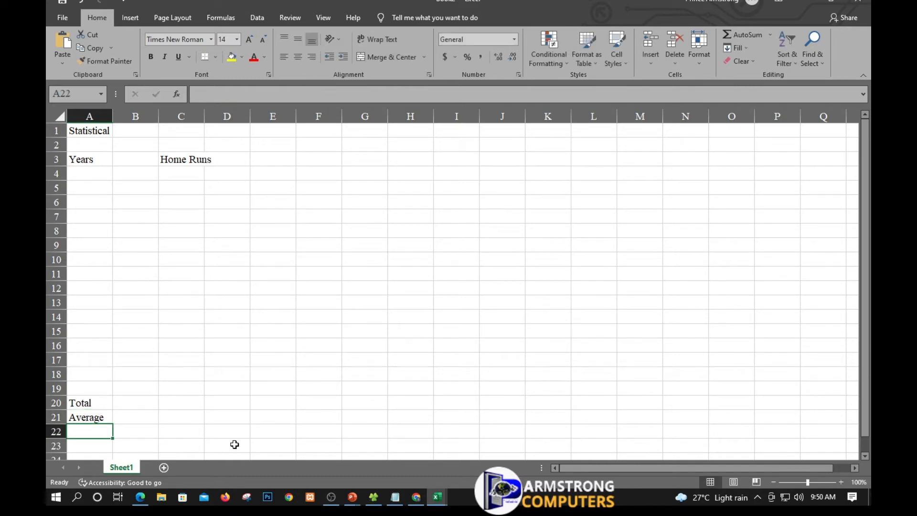
type("Low")
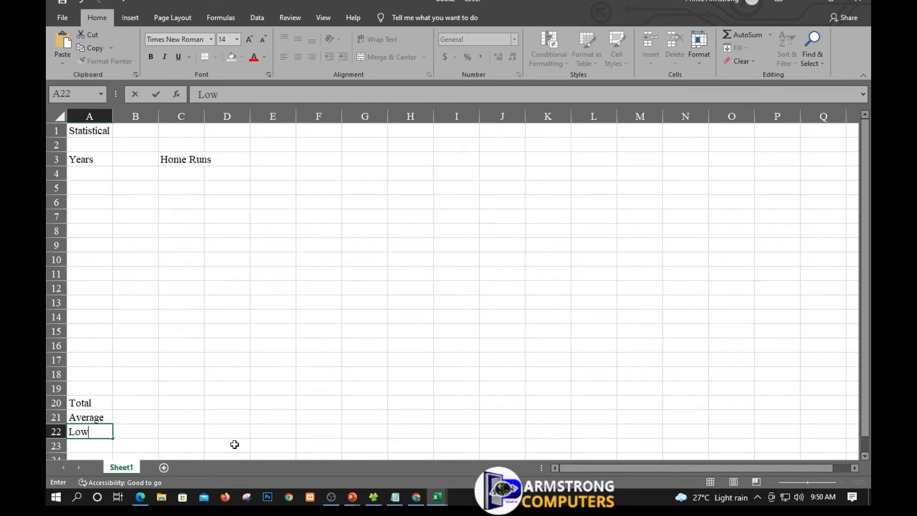
key("Return")
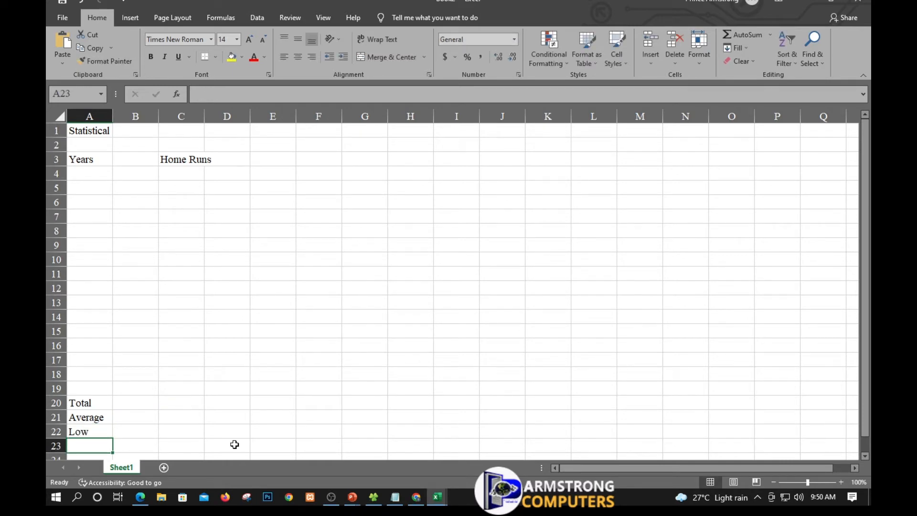
type("Hi")
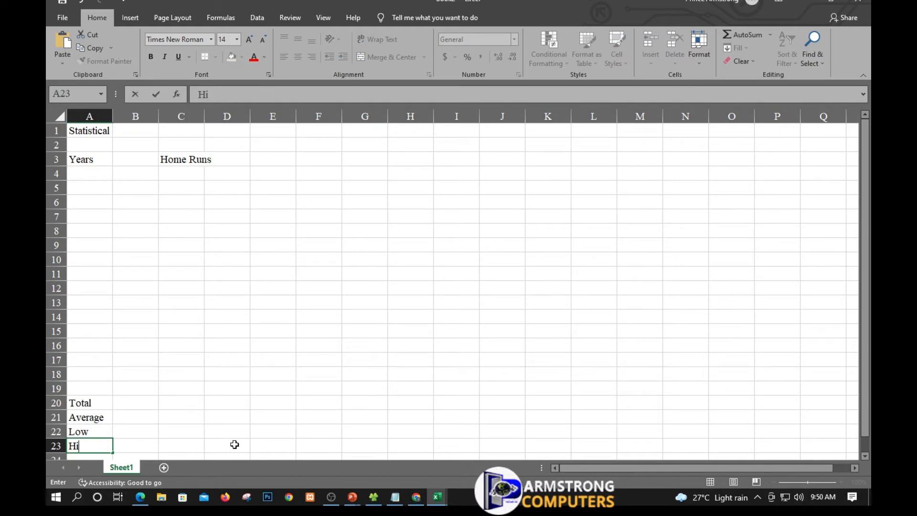
type("gh")
Enter the years 1991 in cell A4 and 1992 in cell A5.
left_click(91, 174)
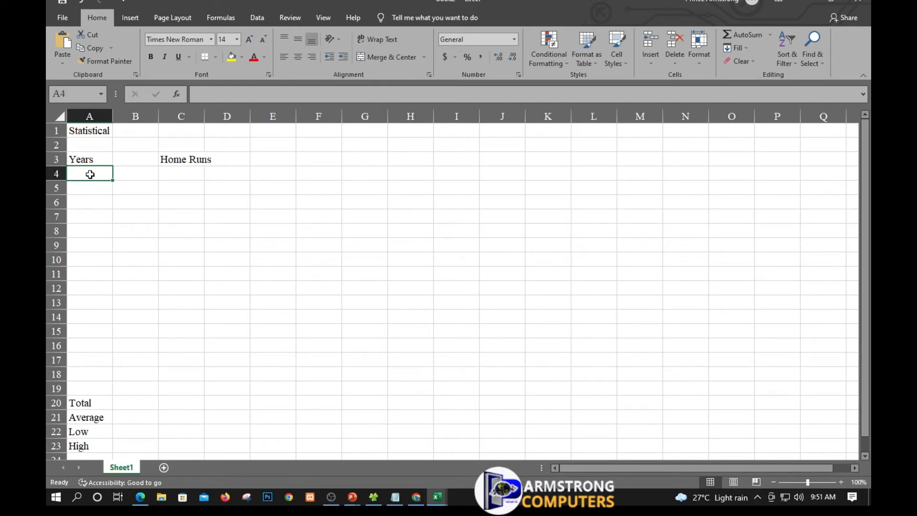
type("1991")
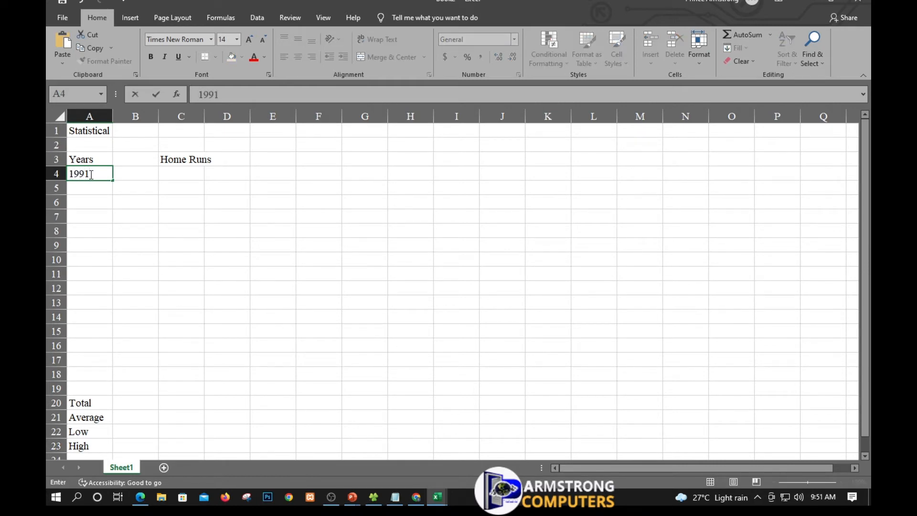
key("Return")
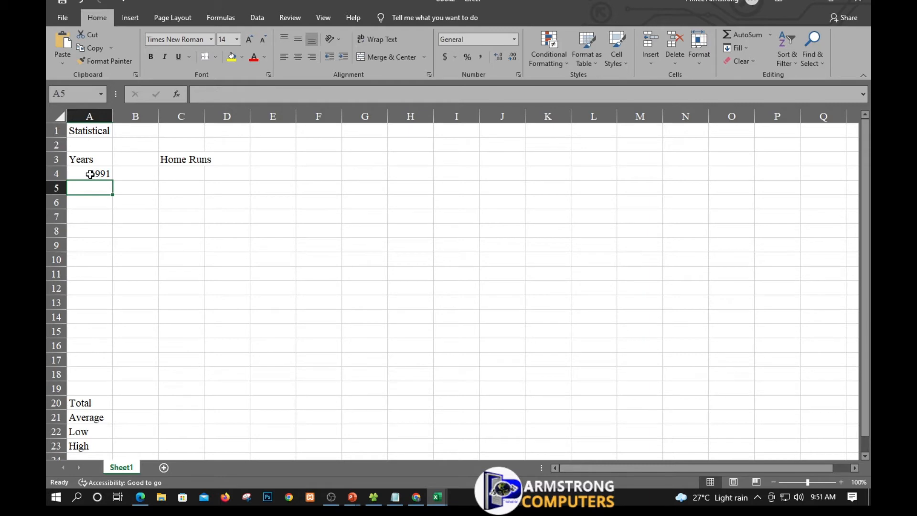
type("1992")
key("Return")
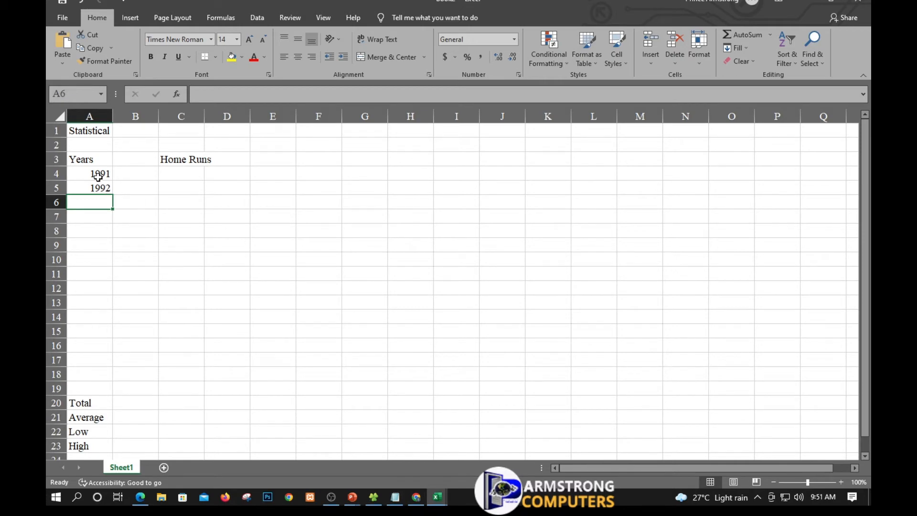
Extend the year series from A4:A5 down to cell A18, ending at 2005.
left_click_drag(98, 175, 100, 190)
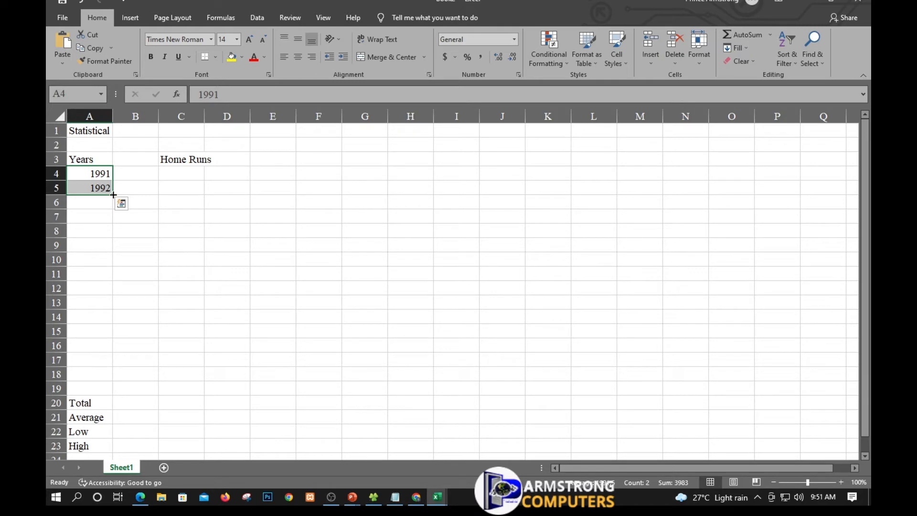
left_click_drag(113, 195, 112, 206)
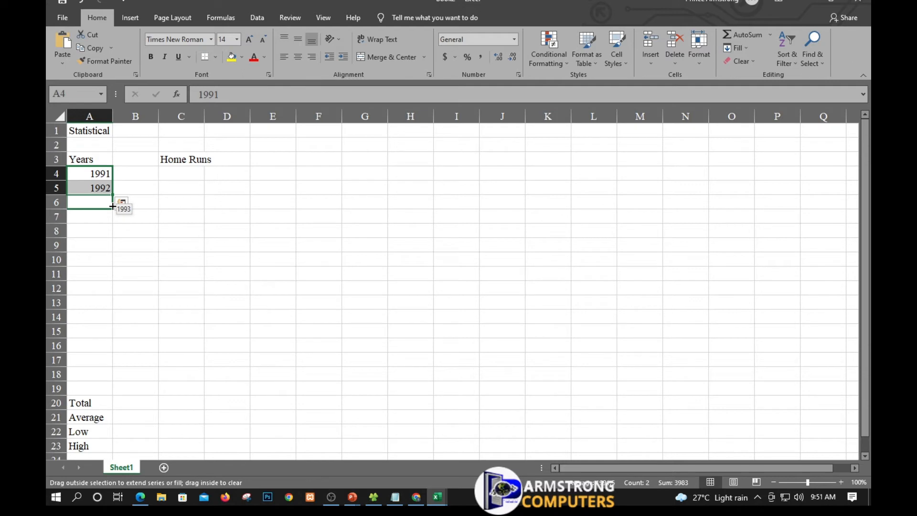
left_click_drag(113, 206, 103, 379)
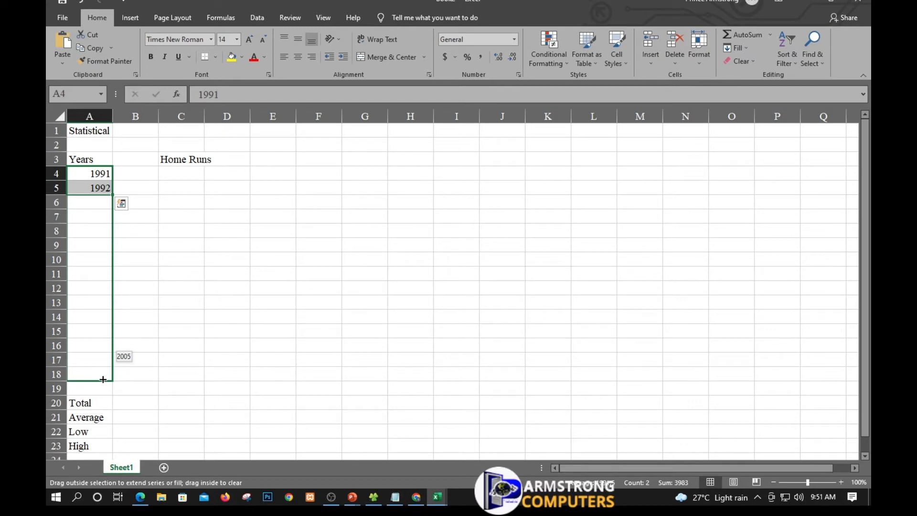
left_click_drag(103, 380, 101, 378)
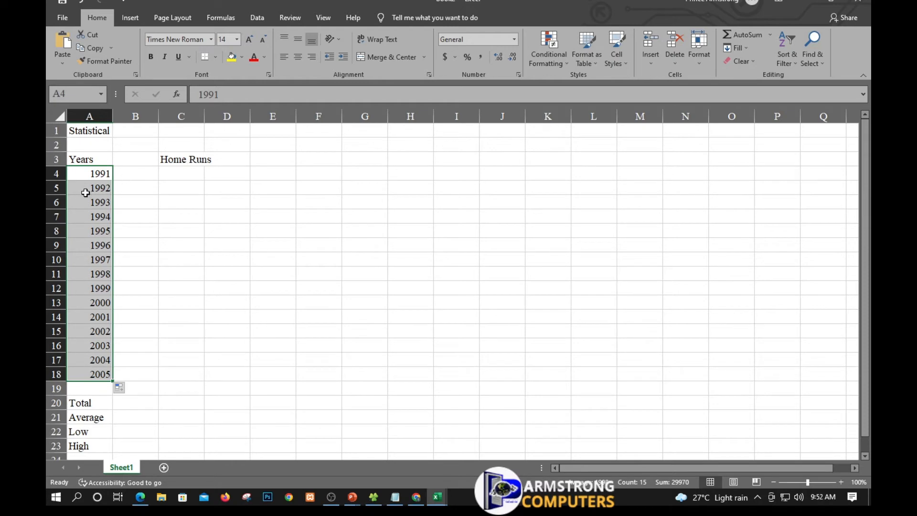
Move the "Home Runs" heading from cell C3 to cell B3.
left_click(206, 175)
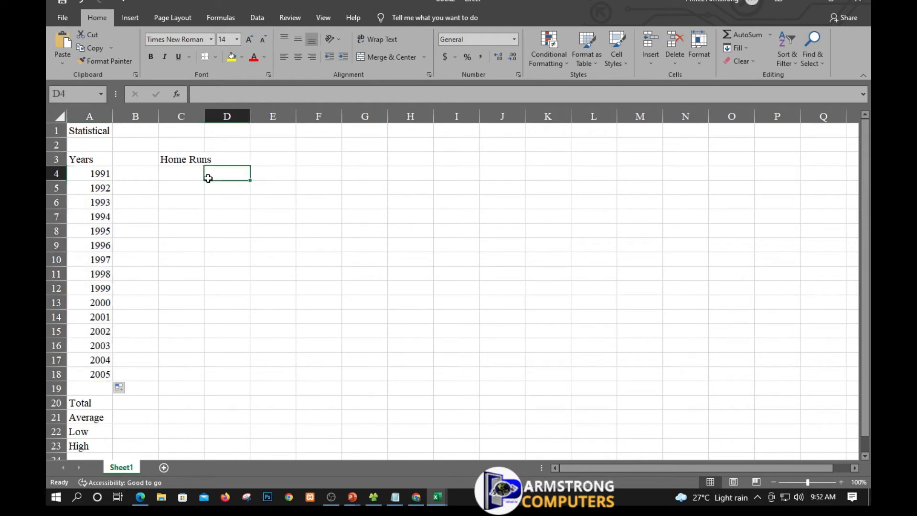
left_click(135, 157)
left_click(176, 161)
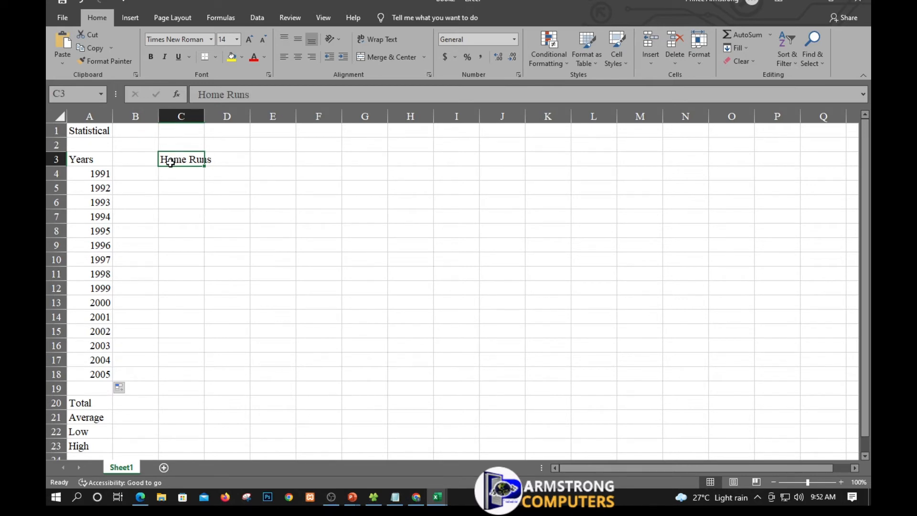
left_click(143, 175)
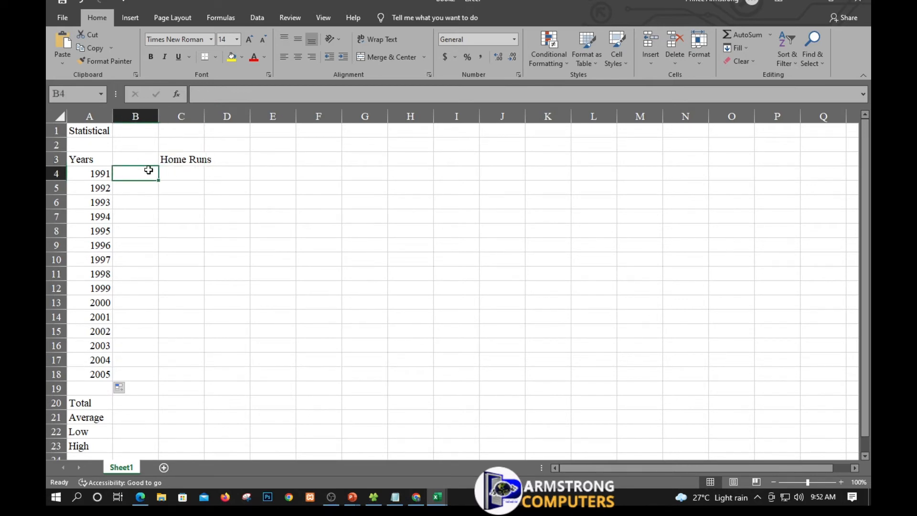
left_click(182, 158)
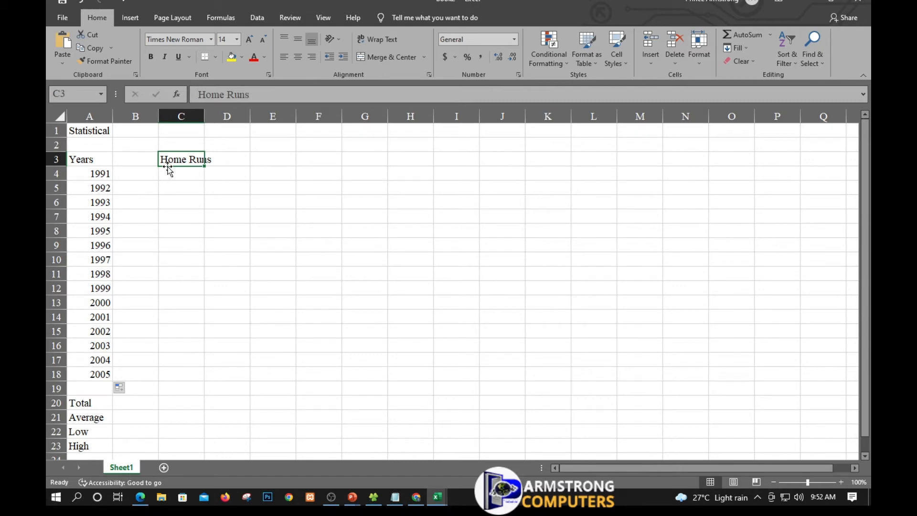
left_click_drag(167, 167, 142, 164)
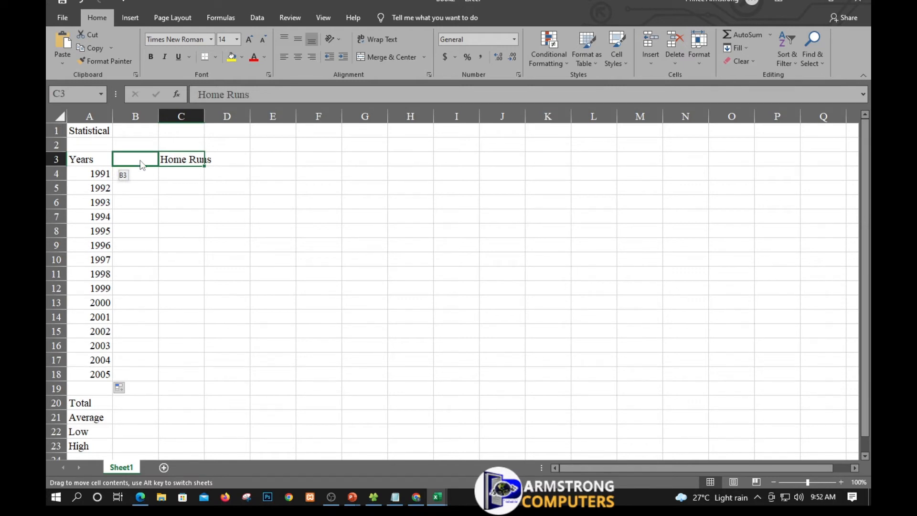
left_click_drag(142, 163, 142, 164)
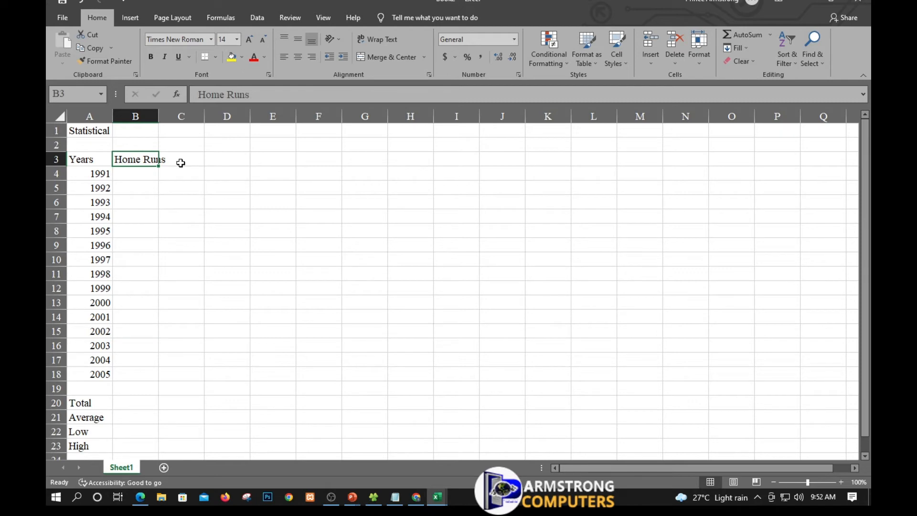
Undo the last move of the "Home Runs" heading and cut and paste it from cell C3 to B3 again.
key("ctrl+z")
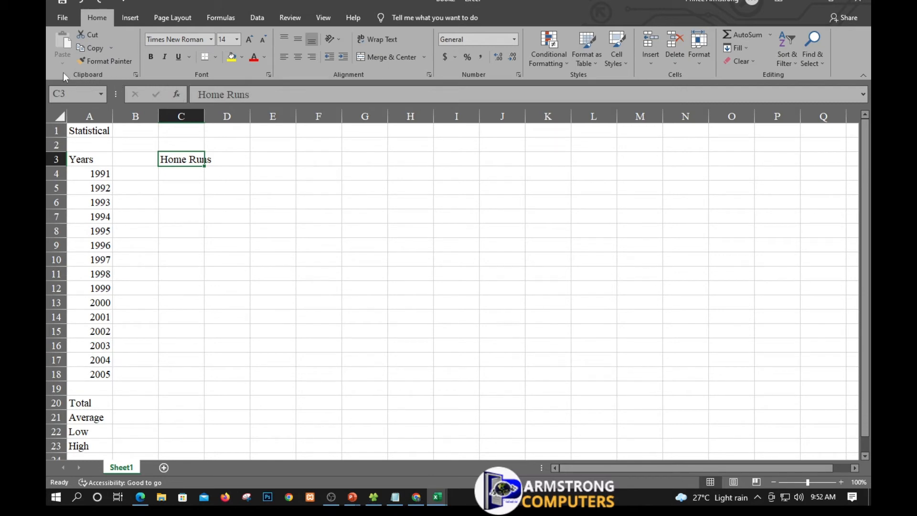
left_click(93, 34)
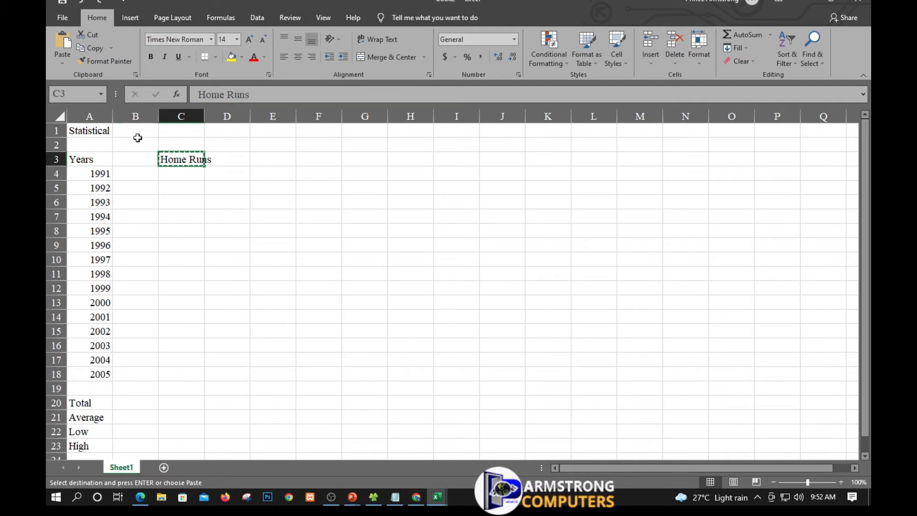
left_click(134, 160)
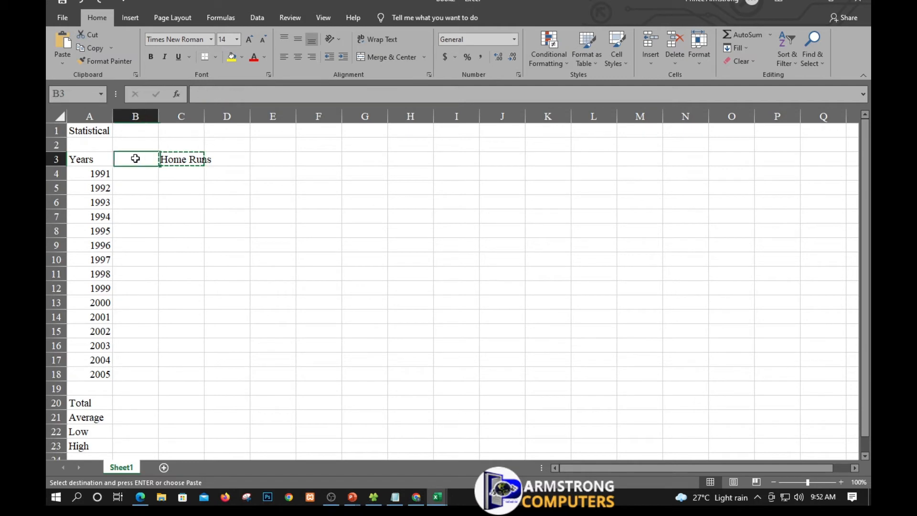
left_click(62, 42)
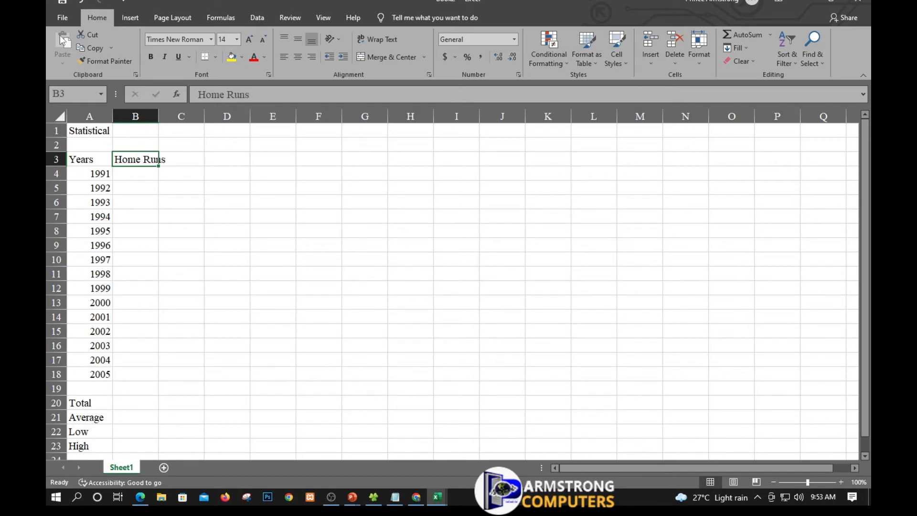
Enter the home runs for 1991 to 1994 in cells B4 to B7: 3, 49, 32 and 33.
left_click(135, 177)
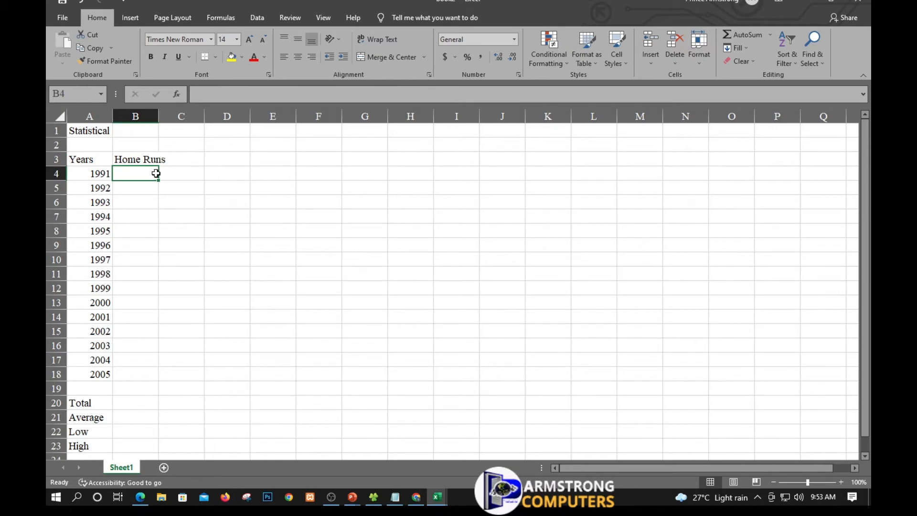
type("3")
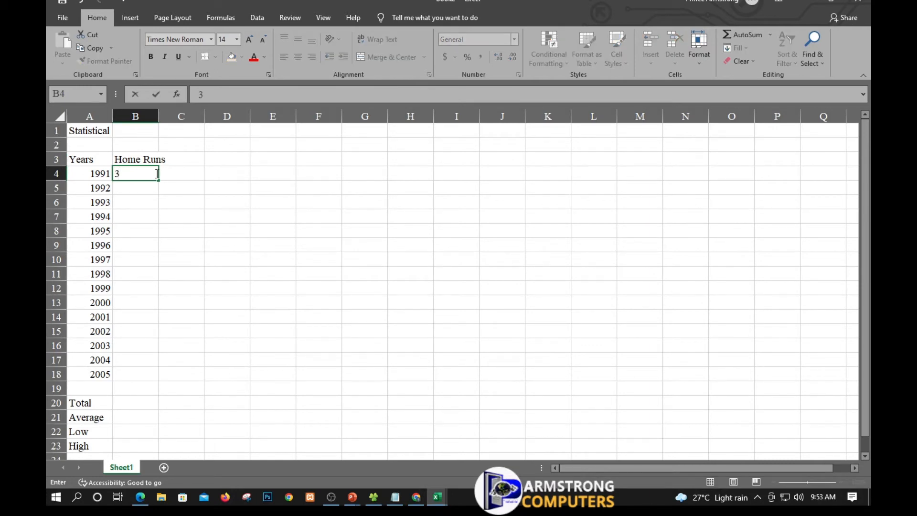
key("Return")
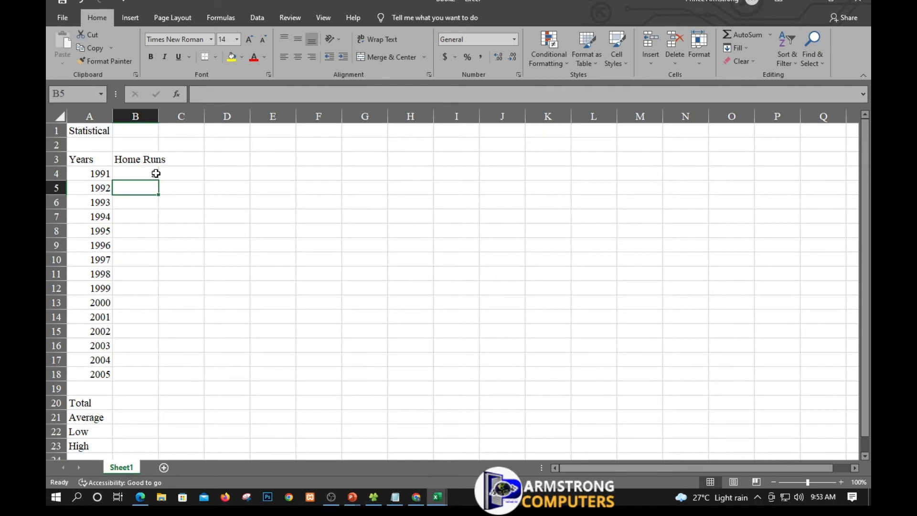
type("49")
key("Return")
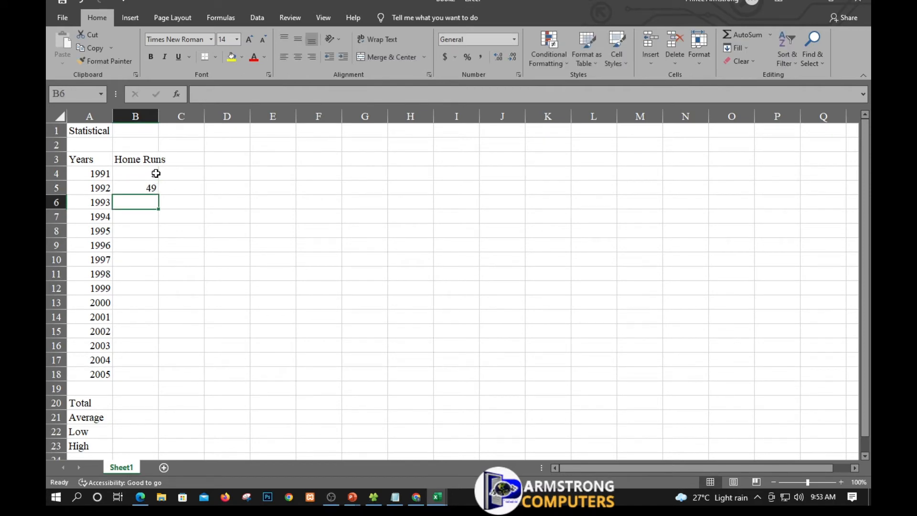
type("32")
key("Return")
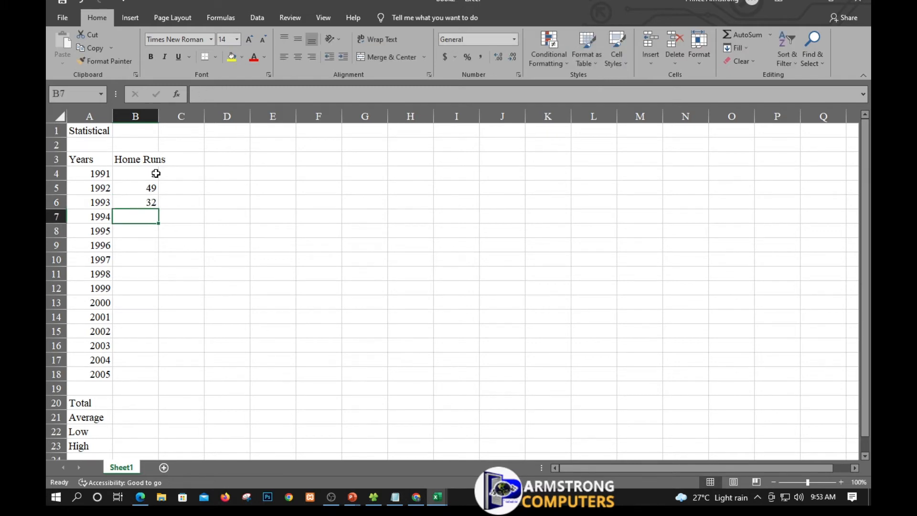
type("33")
key("Return")
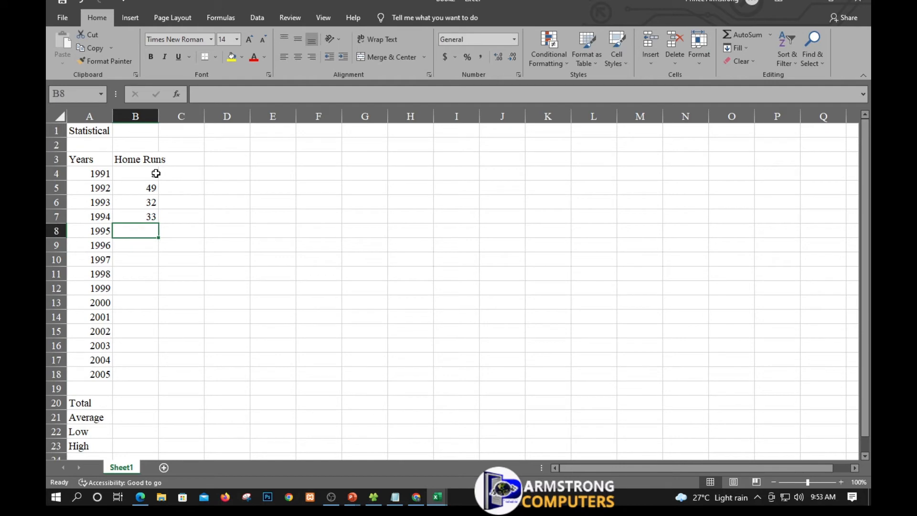
Enter the home runs for 1995 to 1999 in cells B8 to B12: 39, 22, 42, 9 and 9.
type("39")
key("Return")
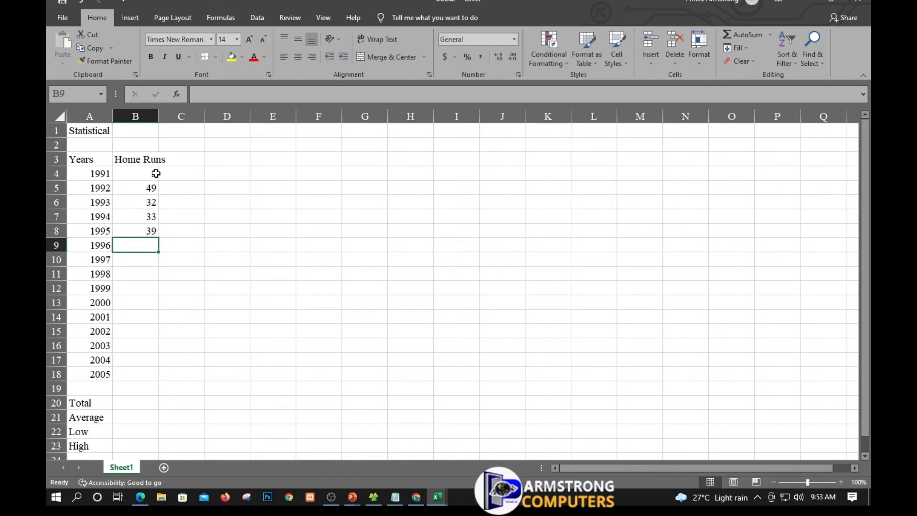
type("22")
key("Return")
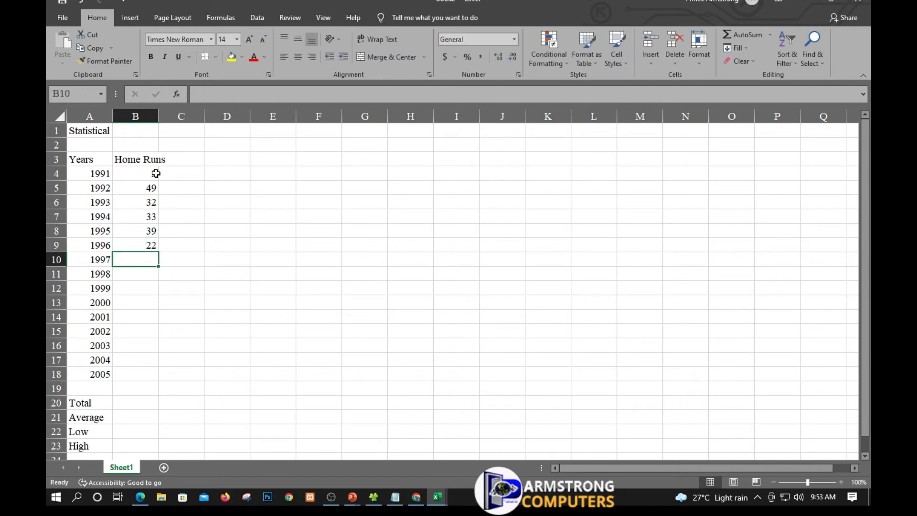
type("42")
key("Return")
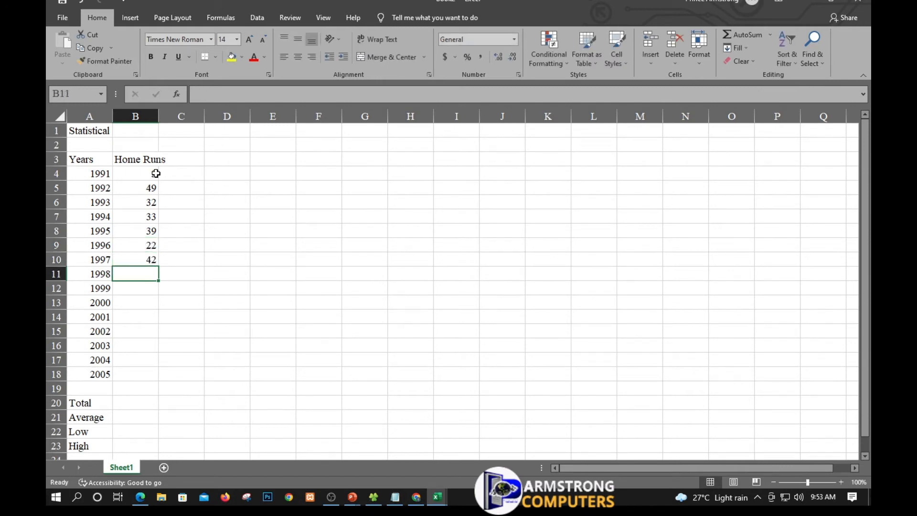
type("9")
key("Return")
type("9")
key("Return")
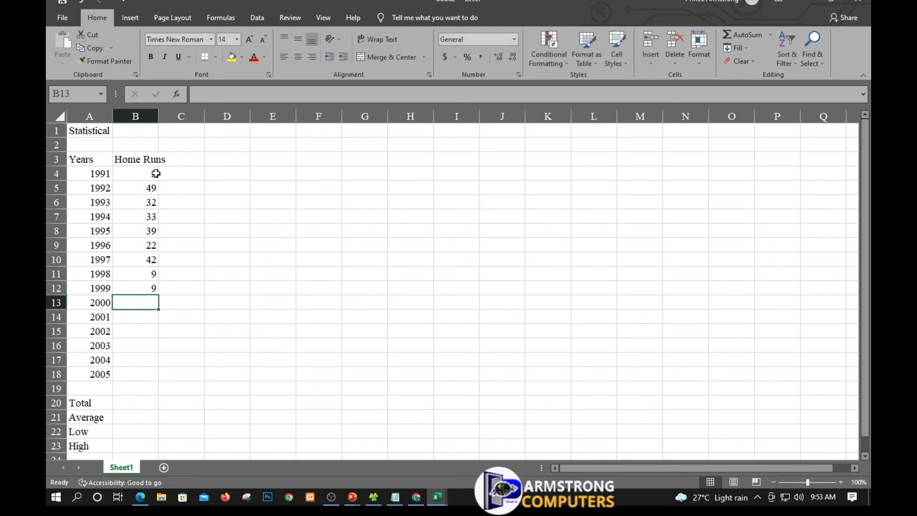
Enter the home runs for 2000 to 2002 in cells B13 to B15: 39, 52 and 58.
type("39")
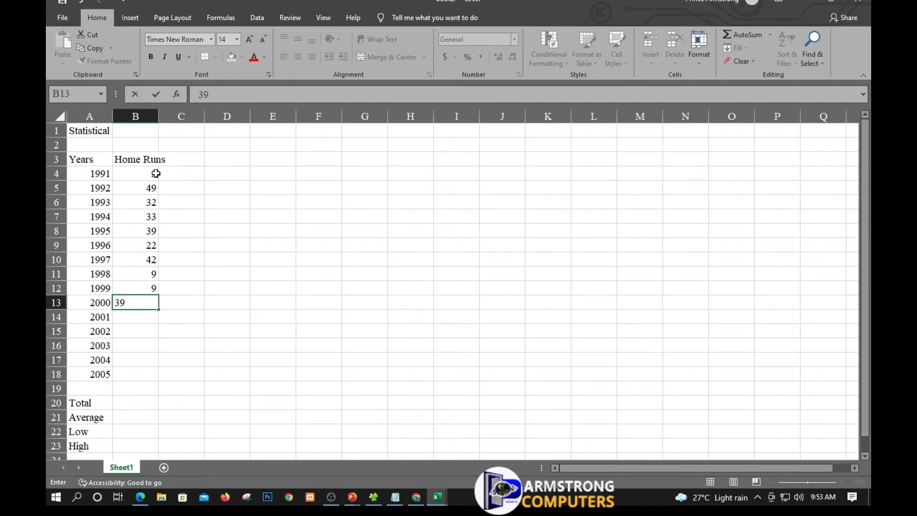
key("Return")
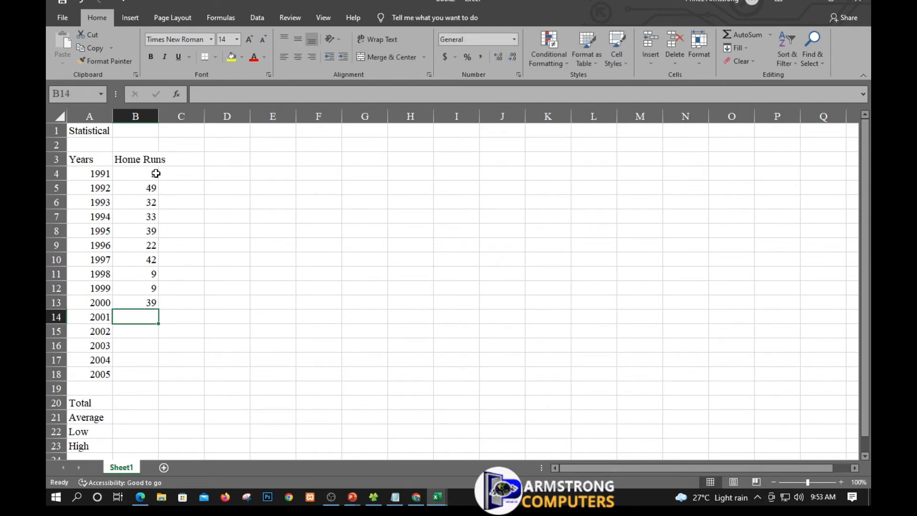
type("52")
key("Return")
type("6")
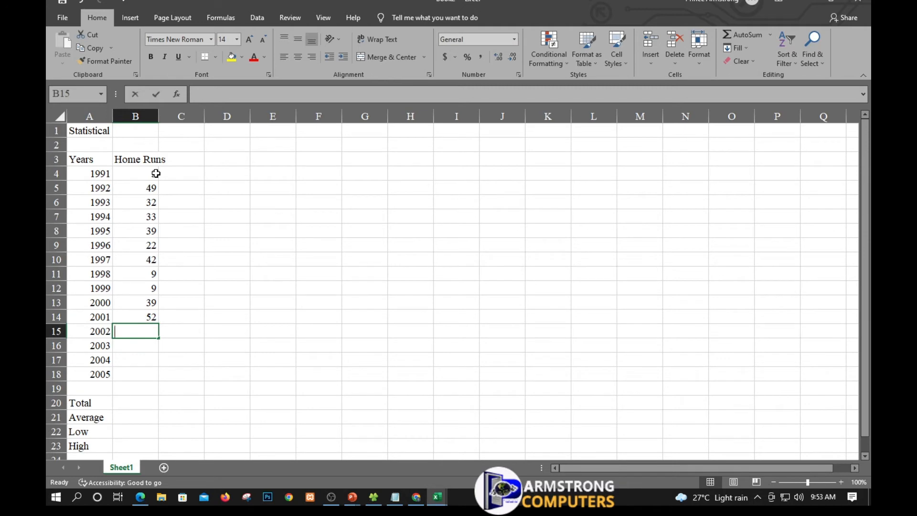
key("BackSpace")
type("5")
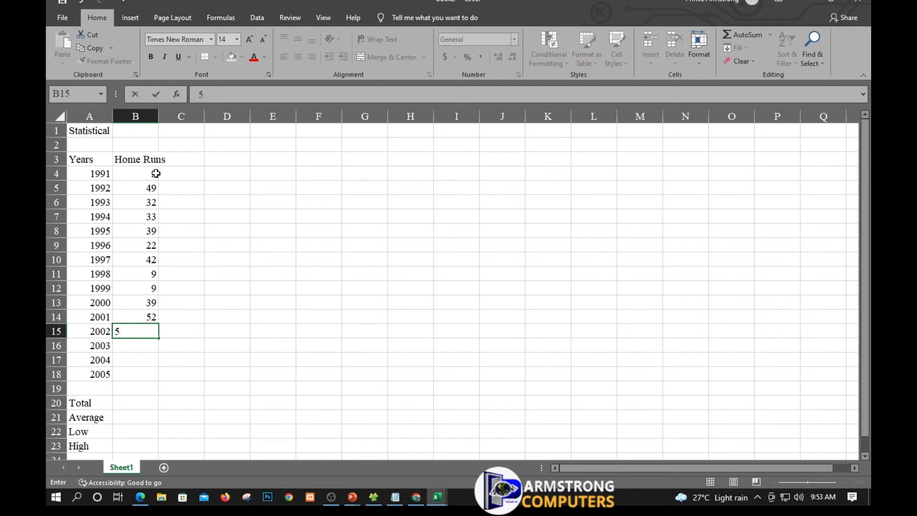
type("8")
key("Return")
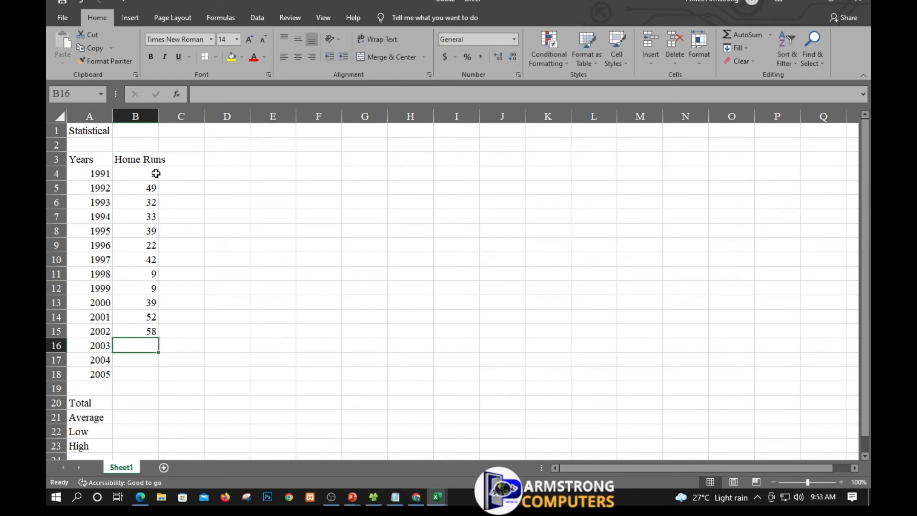
Enter the home runs for 2003 to 2005 in cells B16 to B18: 70, 65 and 32.
type("5")
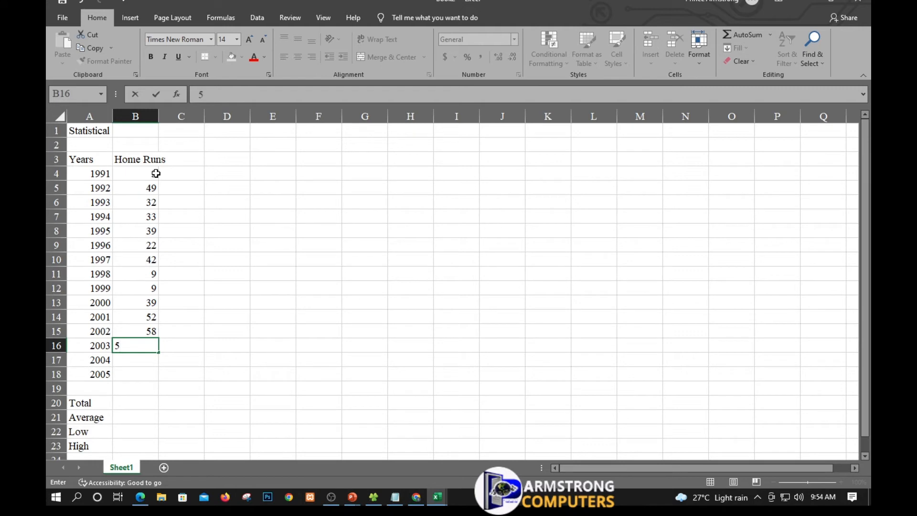
key("BackSpace")
type("70")
key("Return")
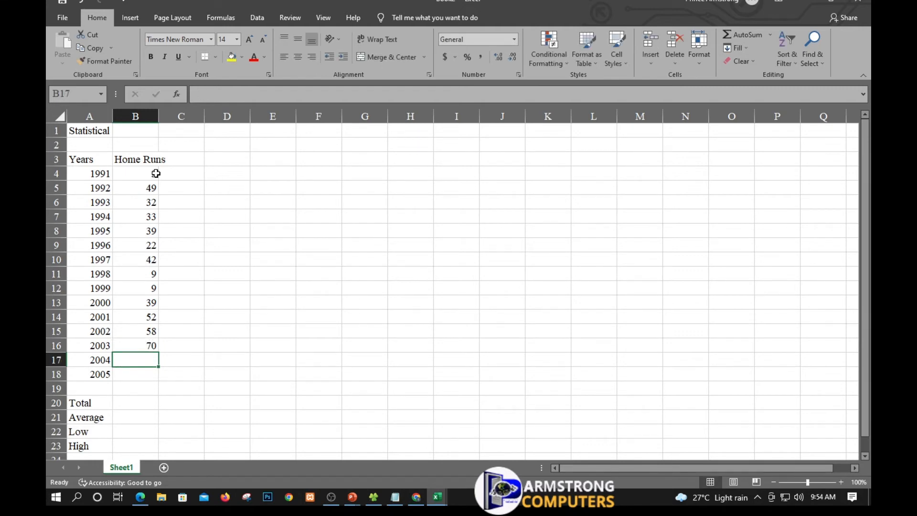
type("65")
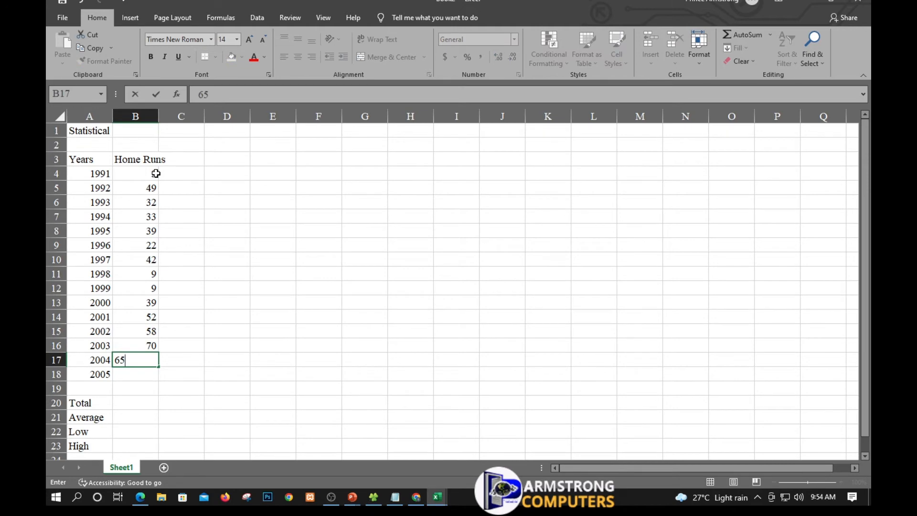
key("Return")
type("32")
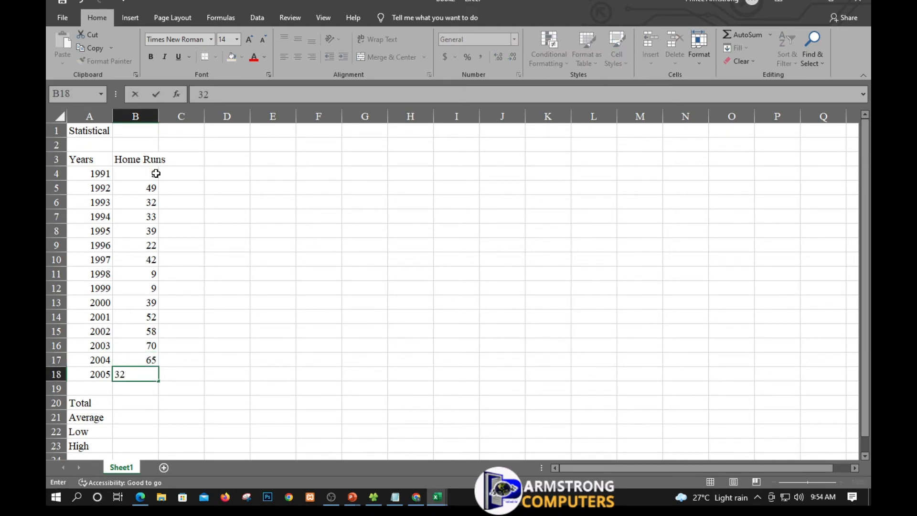
key("Return")
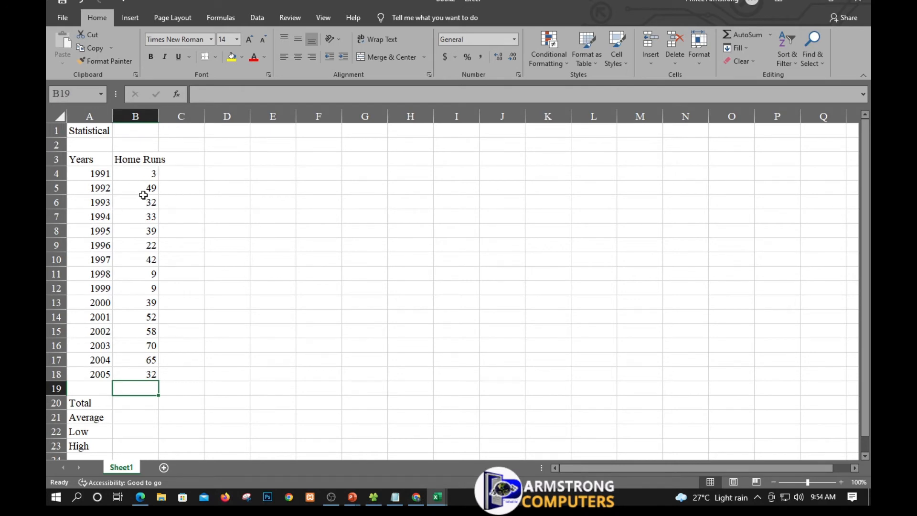
Set the width of the "Home Runs" column B to 14.
left_click(133, 160)
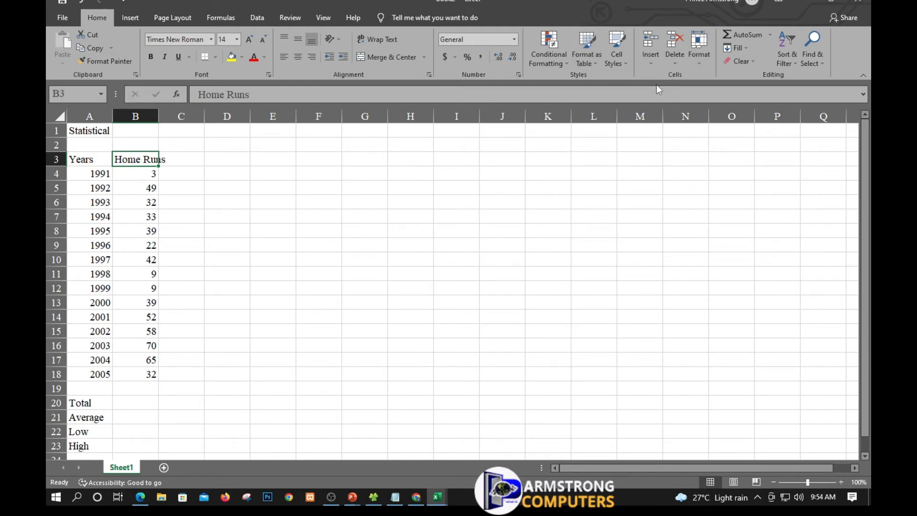
left_click(700, 62)
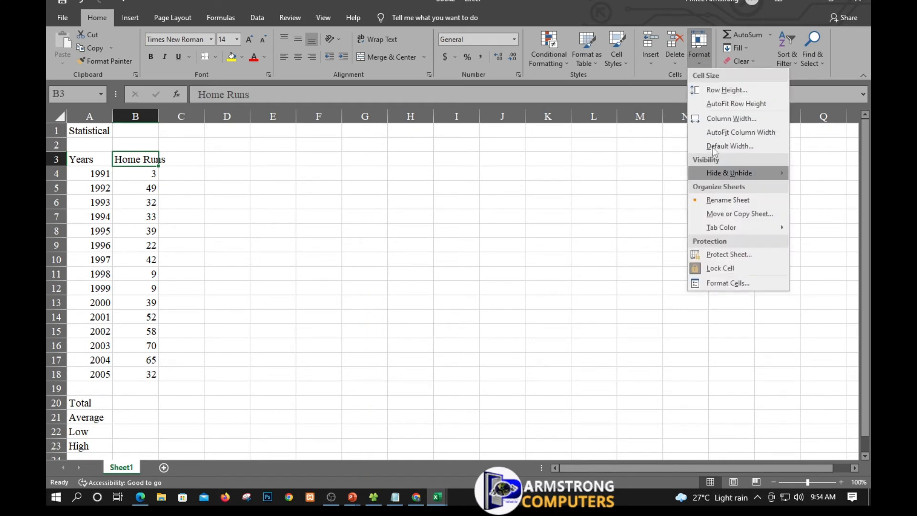
left_click(732, 117)
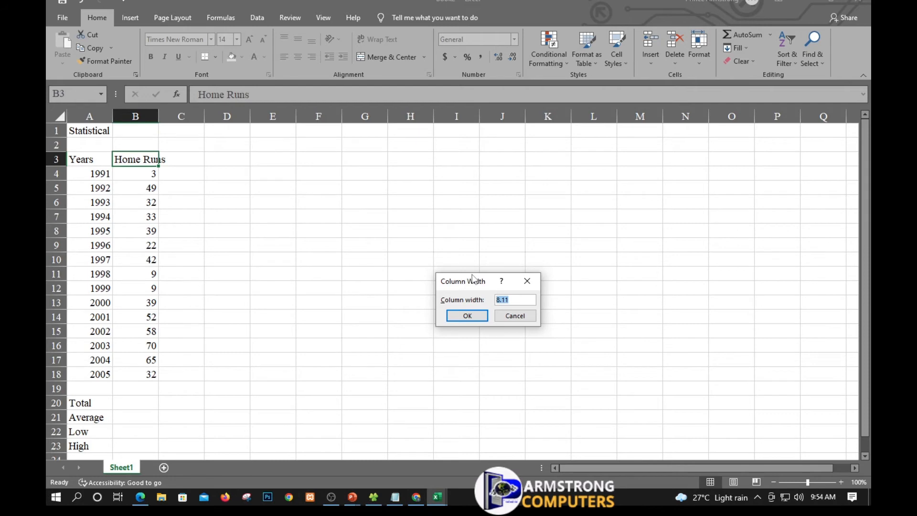
type("14")
left_click(467, 316)
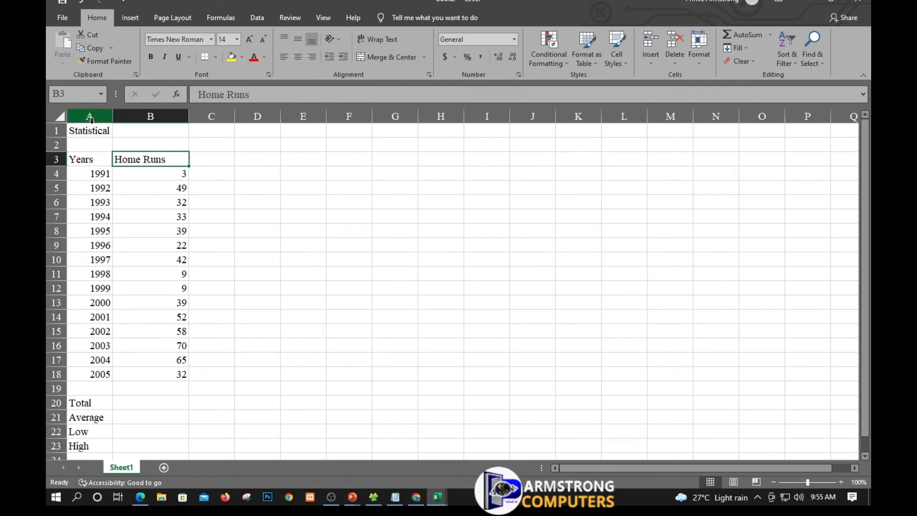
Set the width of the "Years" column A to 14.
left_click(83, 161)
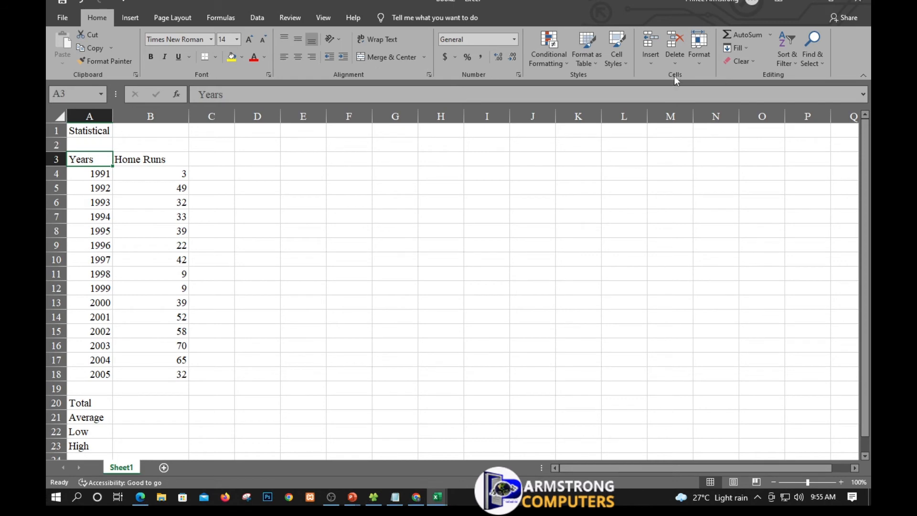
left_click(700, 62)
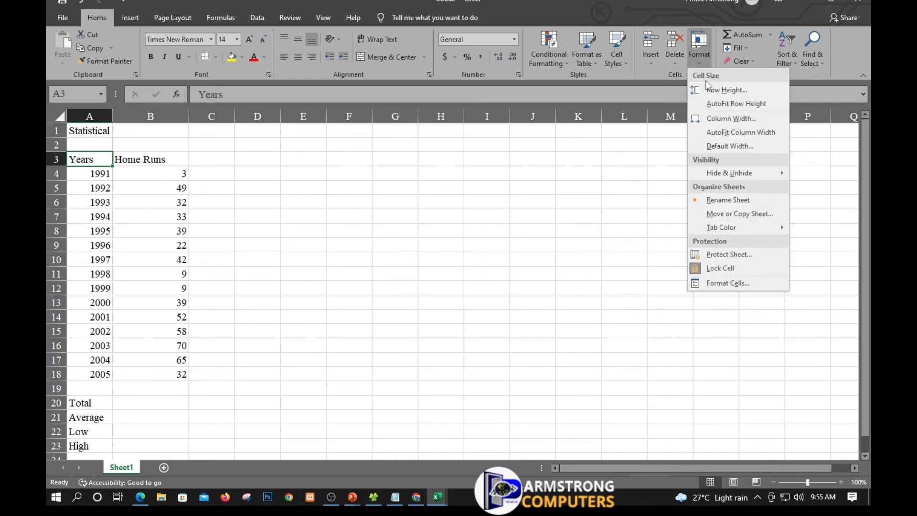
left_click(713, 117)
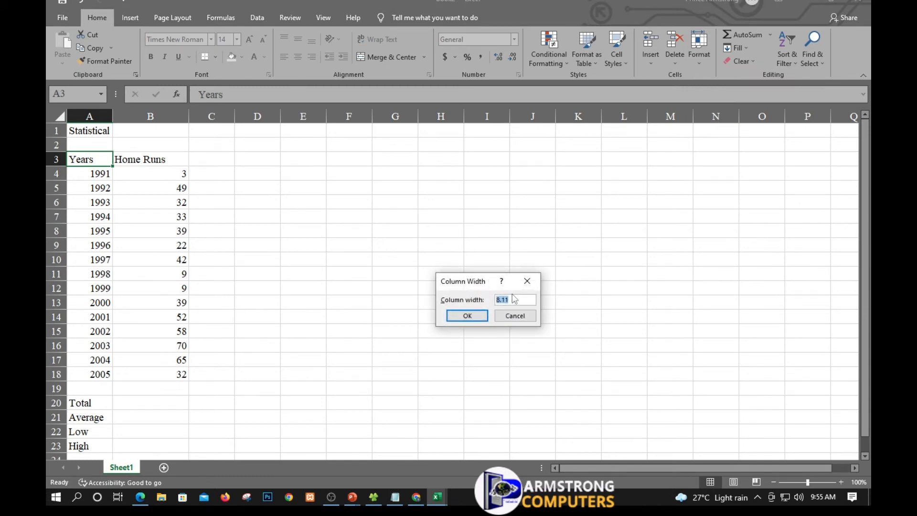
type("14")
key("Return")
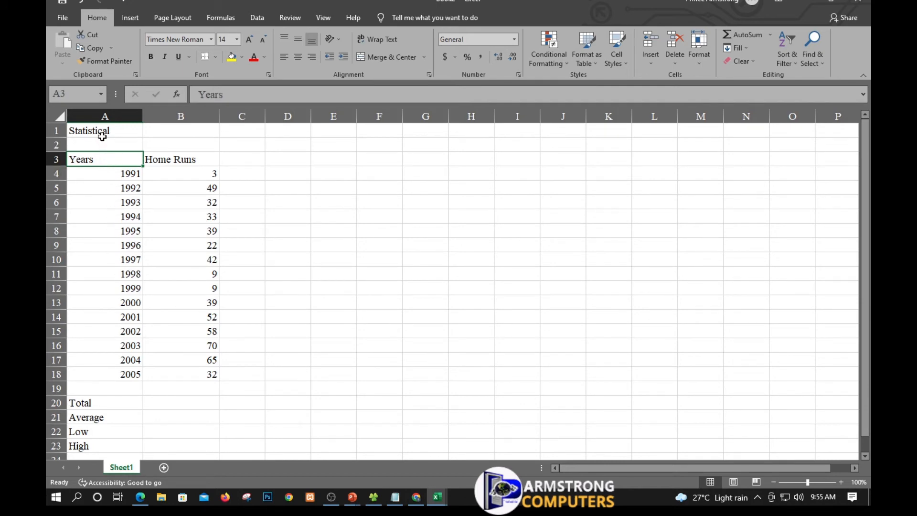
Select the years in cells A4 to A18 and try Flash Fill on them.
left_click(103, 171)
left_click_drag(103, 172, 98, 374)
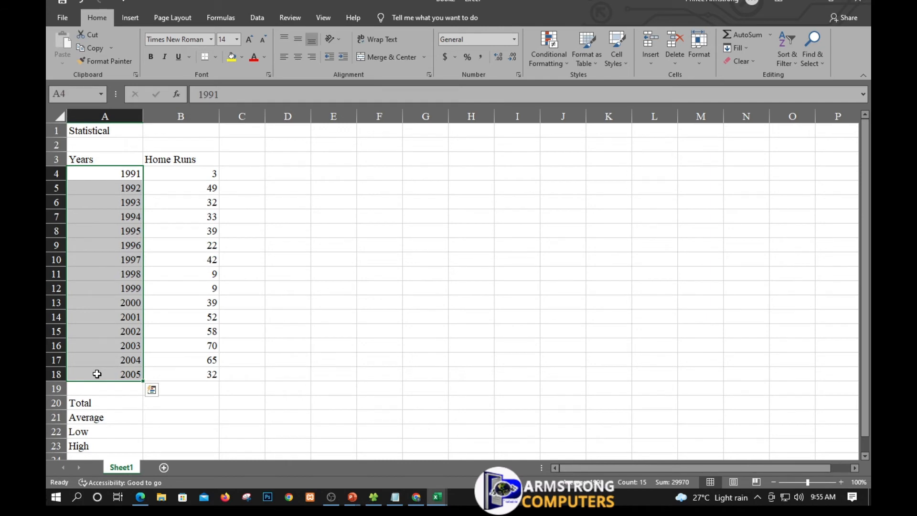
key("ctrl+e")
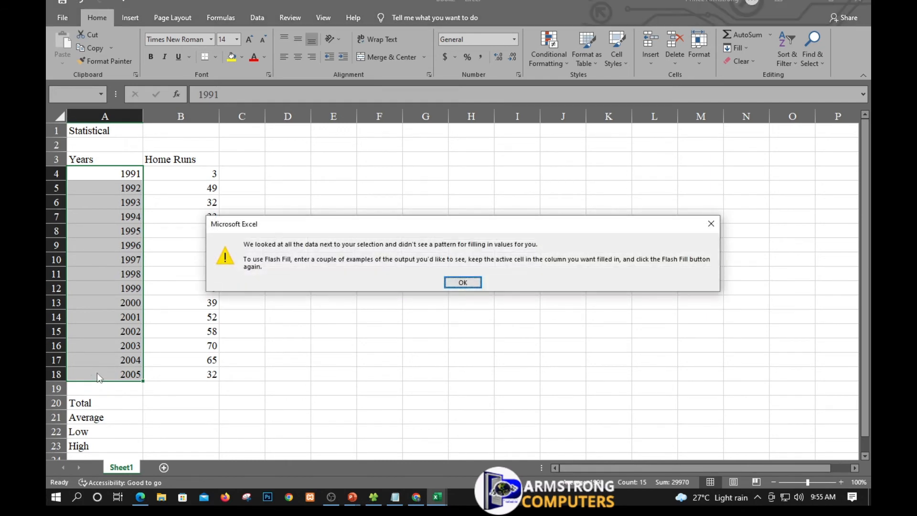
left_click(458, 283)
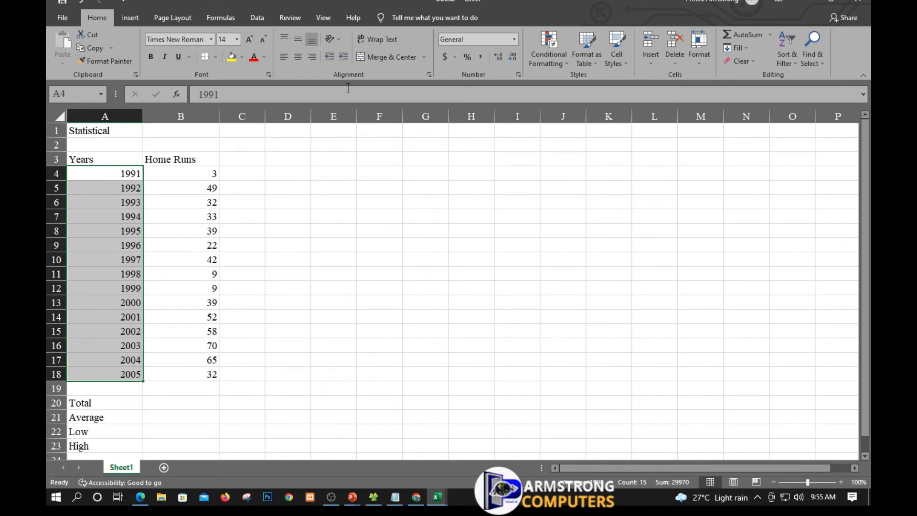
Centre-align the years, the "Years" and "Home Runs" headings, and the home run values in cells A3 to B18.
left_click(298, 56)
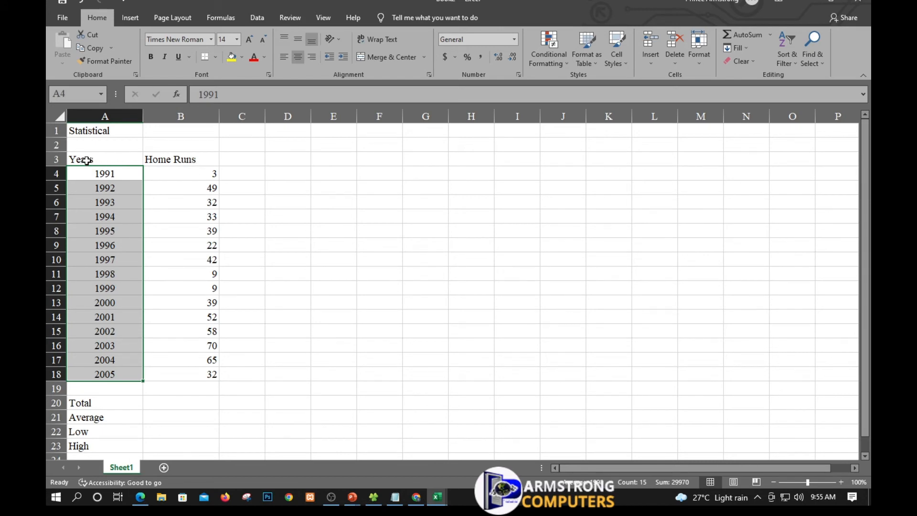
left_click(86, 161)
left_click(299, 56)
left_click(165, 159)
left_click(298, 57)
mouse_move(183, 173)
left_mouse_down()
mouse_move(184, 184)
mouse_move(186, 173)
left_mouse_up()
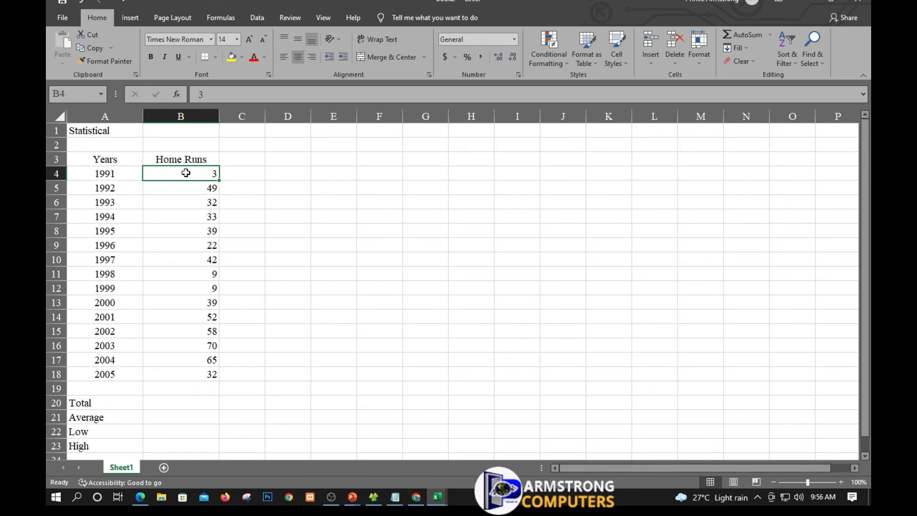
left_click_drag(186, 172, 178, 370)
left_click(296, 56)
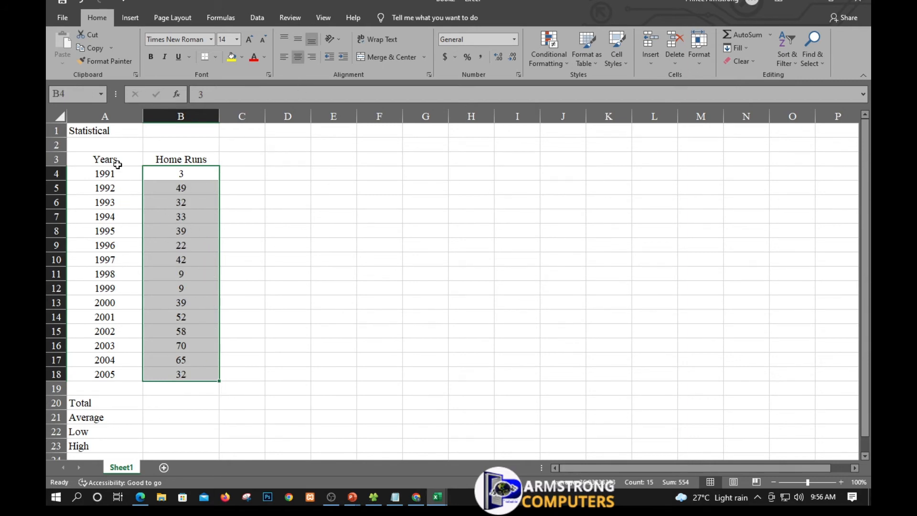
Make the "Years" and "Home Runs" headings in cells A3 and B3 bold.
left_click(77, 158)
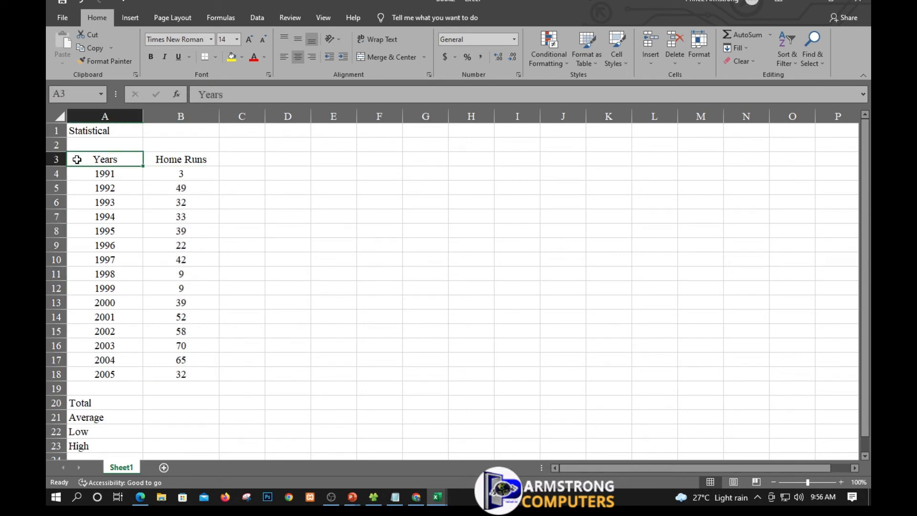
left_click_drag(77, 159, 179, 162)
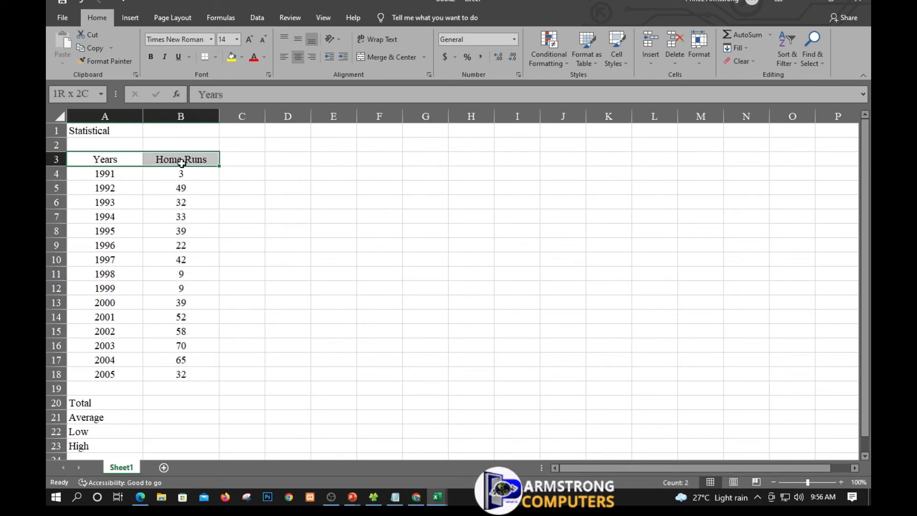
left_click(151, 57)
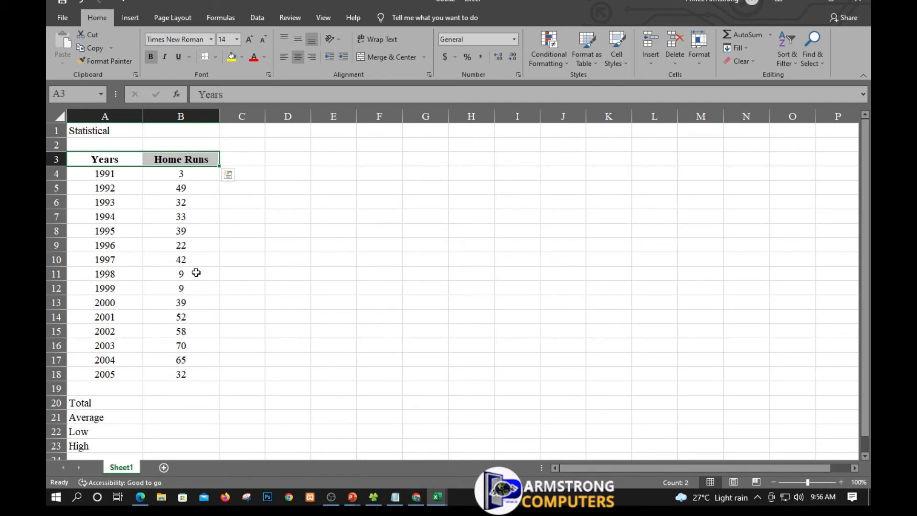
left_click(185, 210)
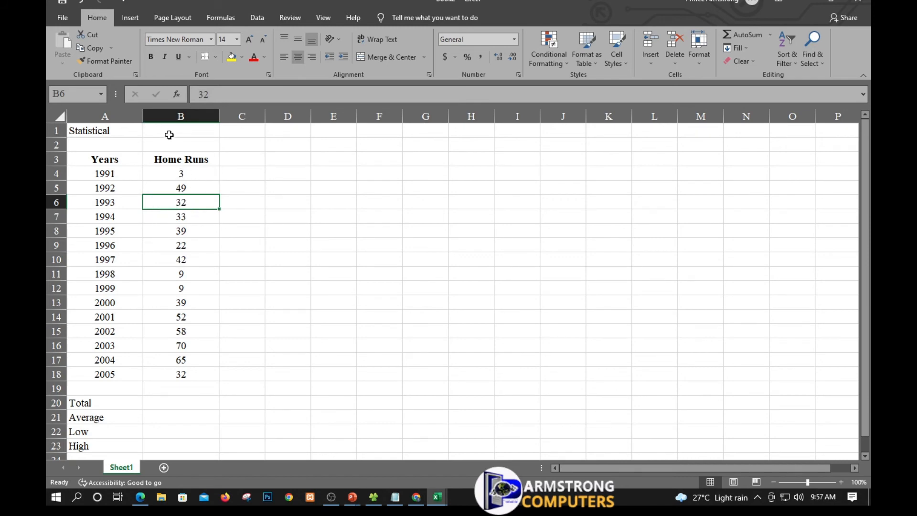
Name the range of home run values in cells B4 to B18 "homeruns".
left_click(181, 173)
left_click_drag(182, 173, 178, 372)
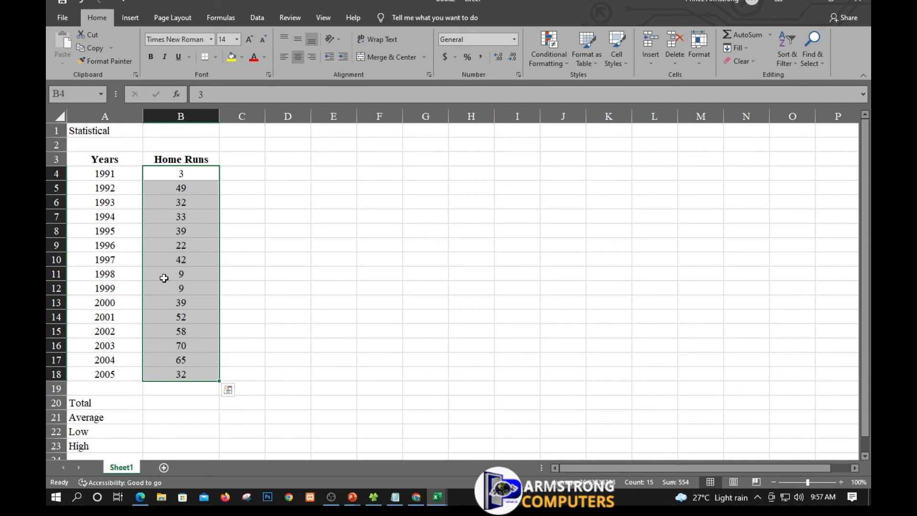
left_click(71, 93)
type("homerun")
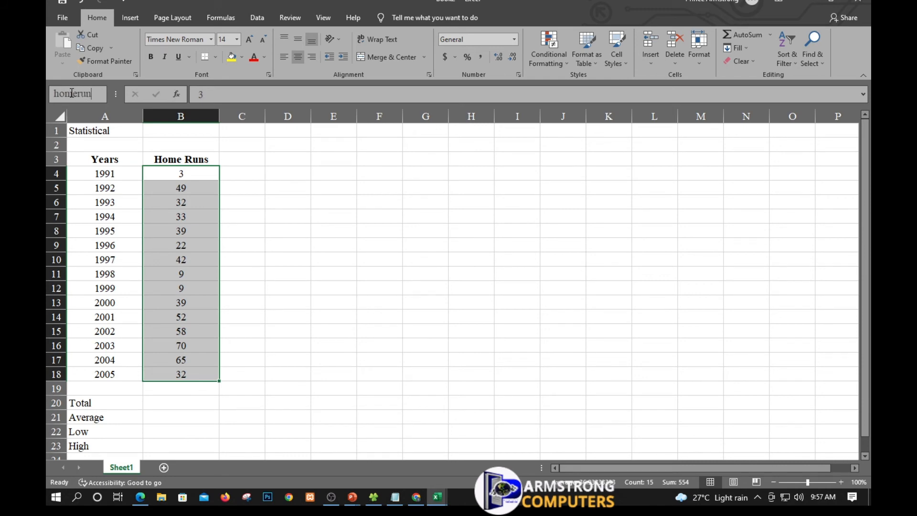
type("s")
key("Return")
Calculate the total in cell B20 with the formula =sum(homeruns).
left_click(183, 404)
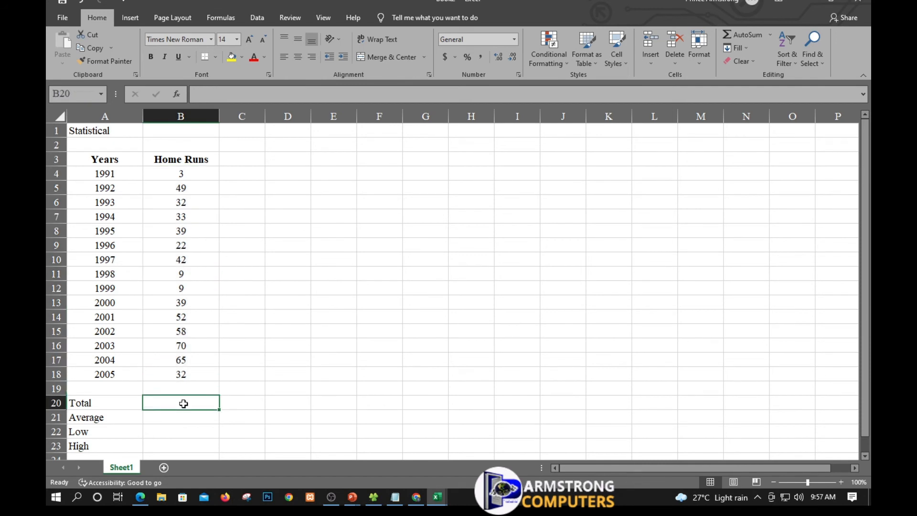
type("=")
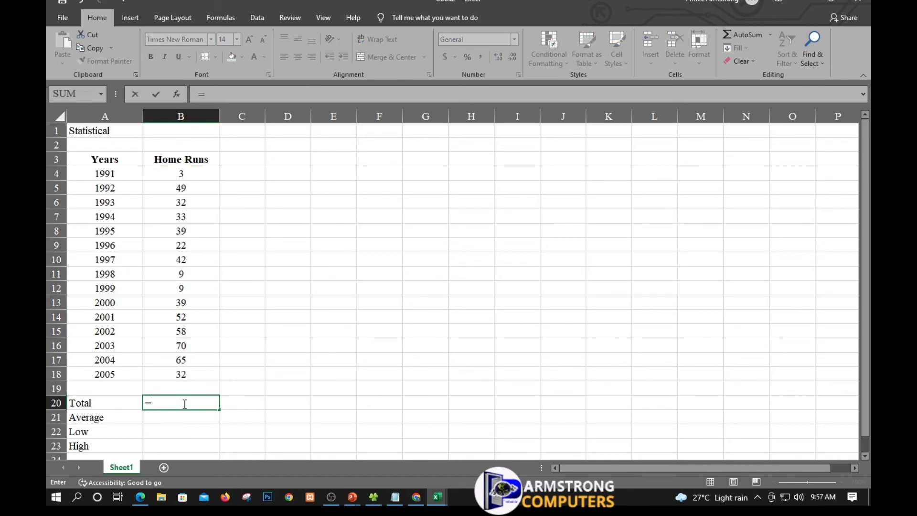
type("su,")
key("BackSpace")
type("m")
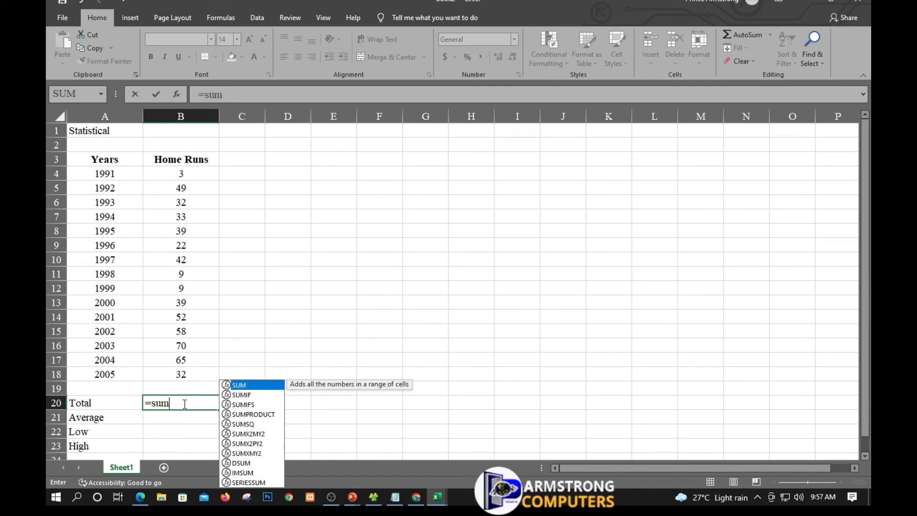
type("(b")
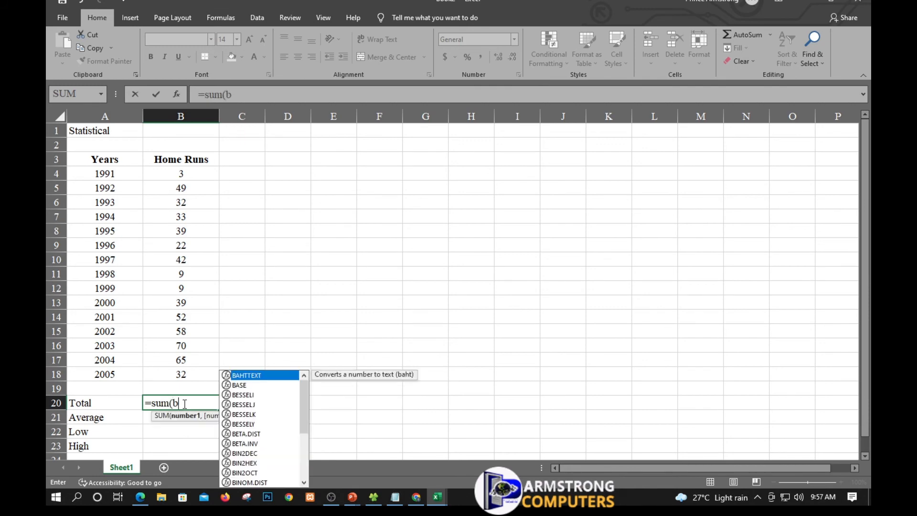
type("4")
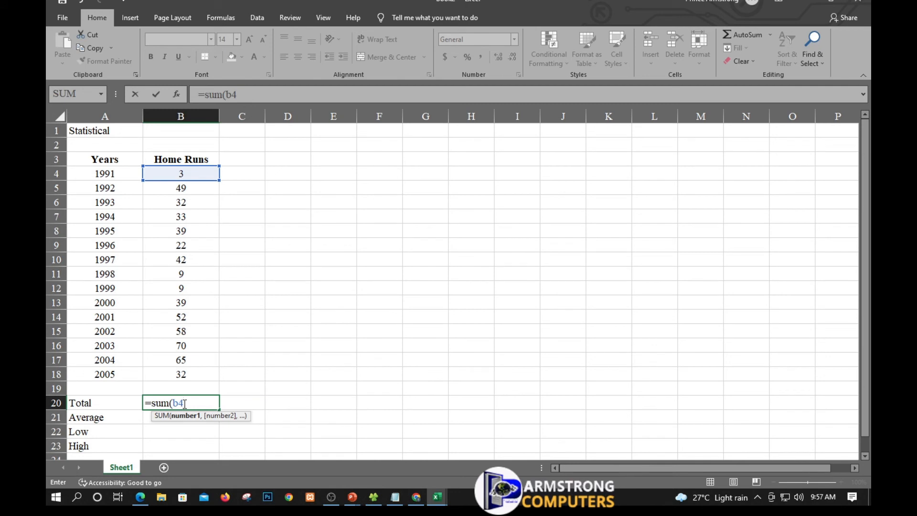
key("BackSpace")
key("BackSpace")
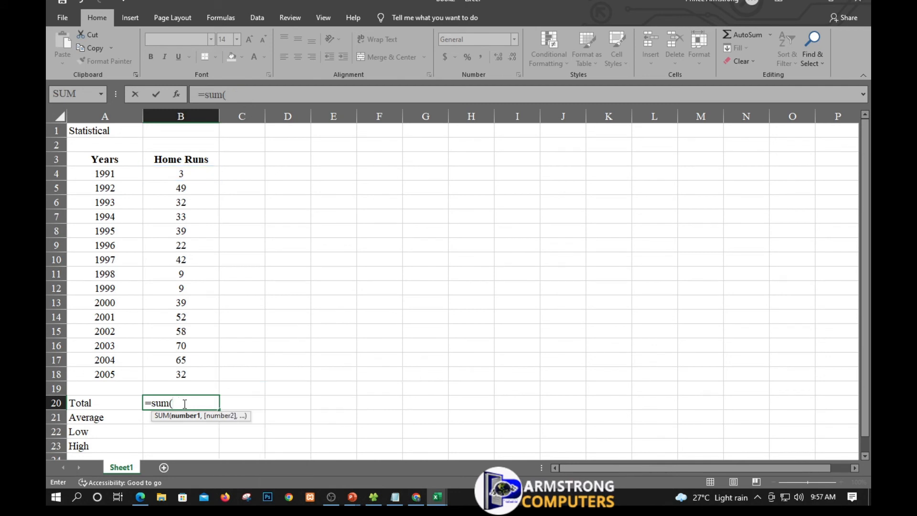
type("ho")
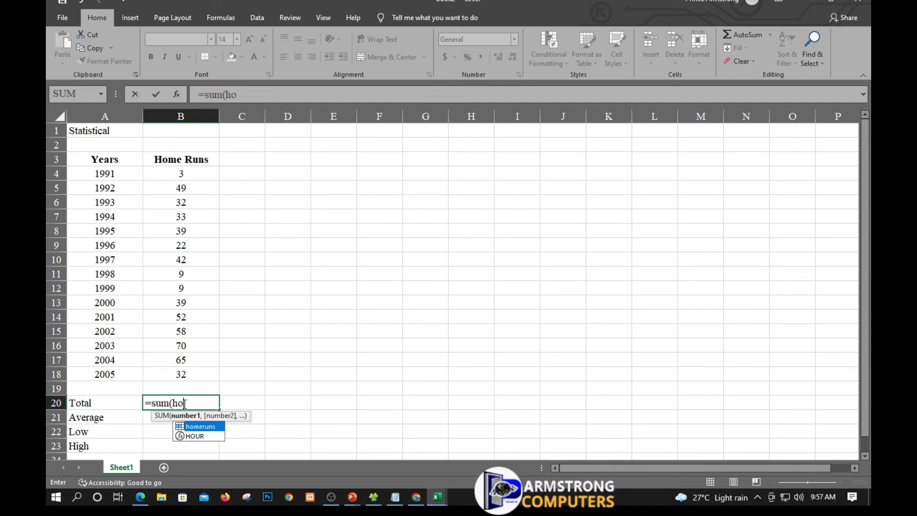
type("me")
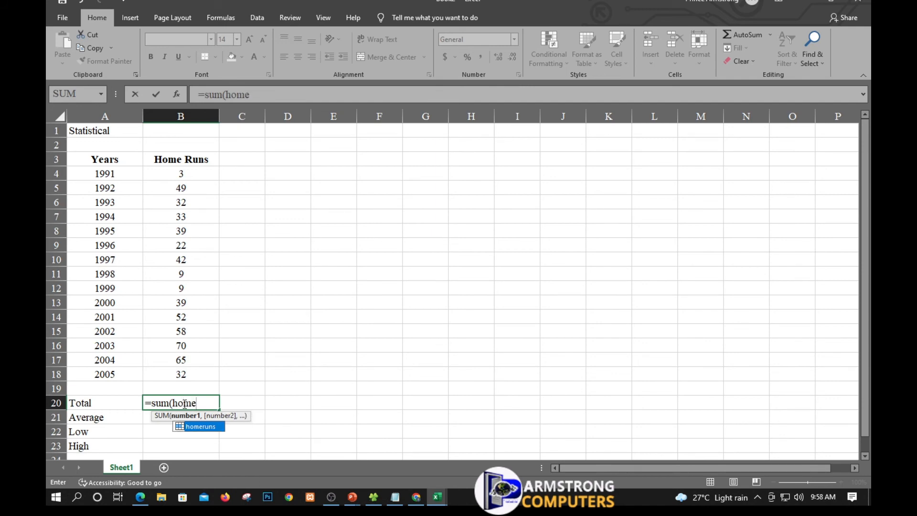
type("h")
key("BackSpace")
type("r")
type("um")
key("BackSpace")
type("ns)")
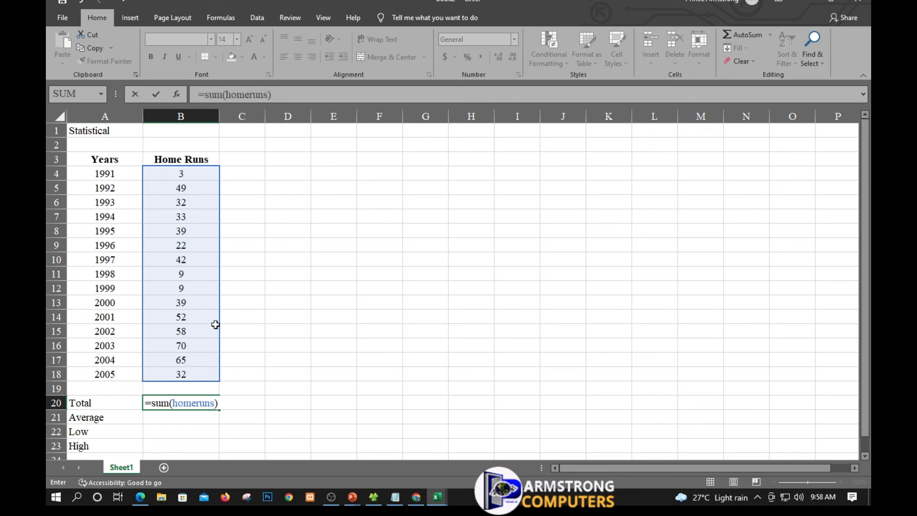
key("Return")
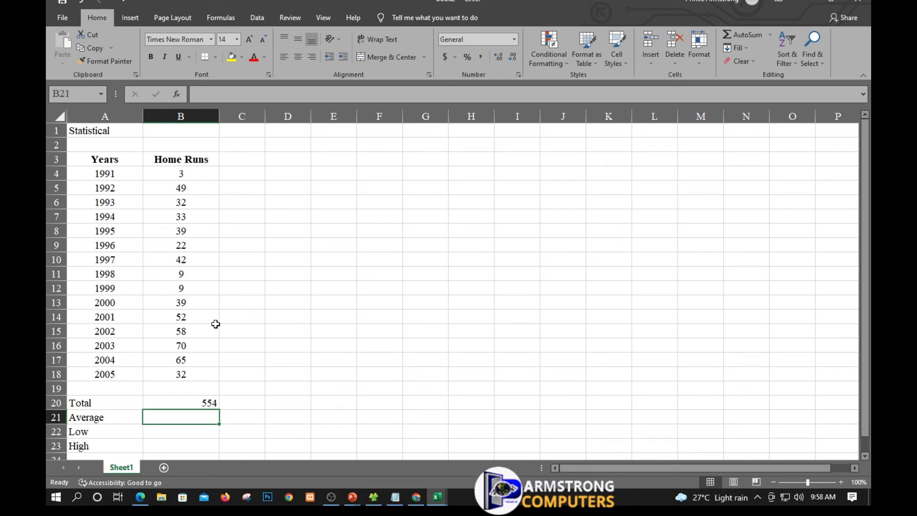
Calculate the average in cell B21 with the formula =average(homeruns).
type("=")
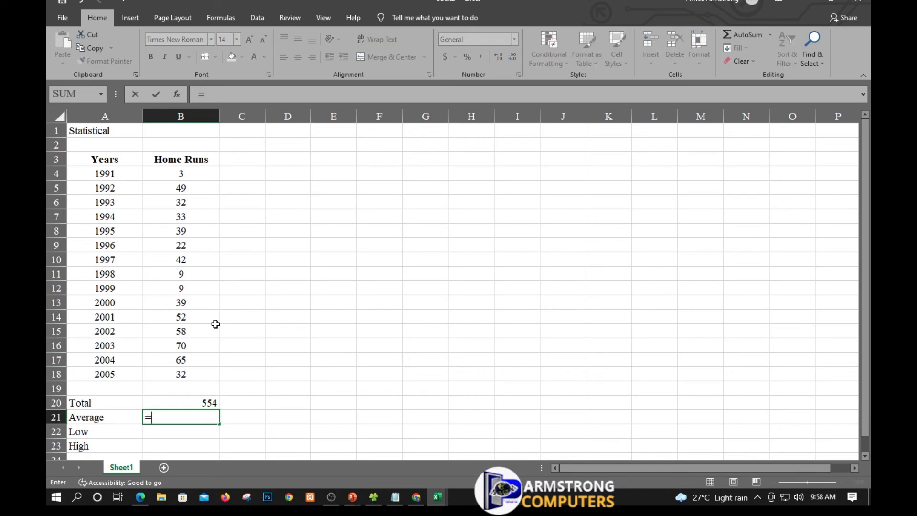
type("av")
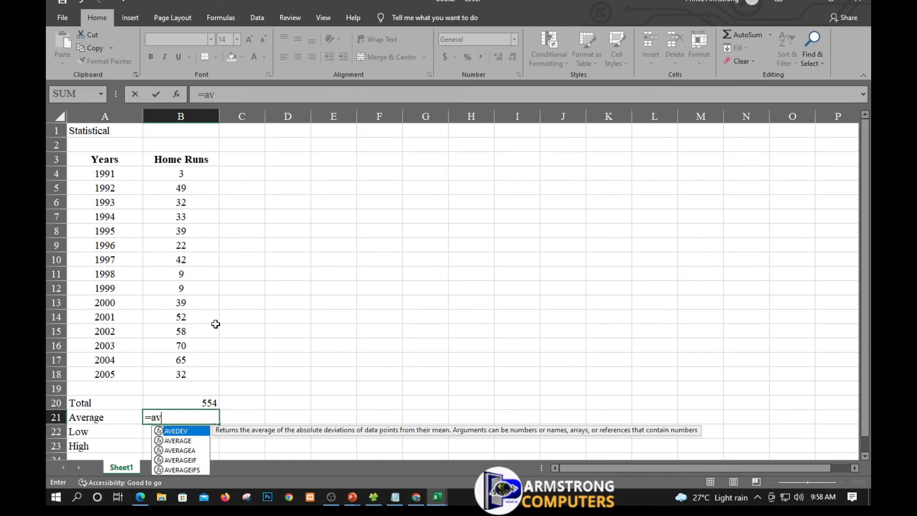
type("er")
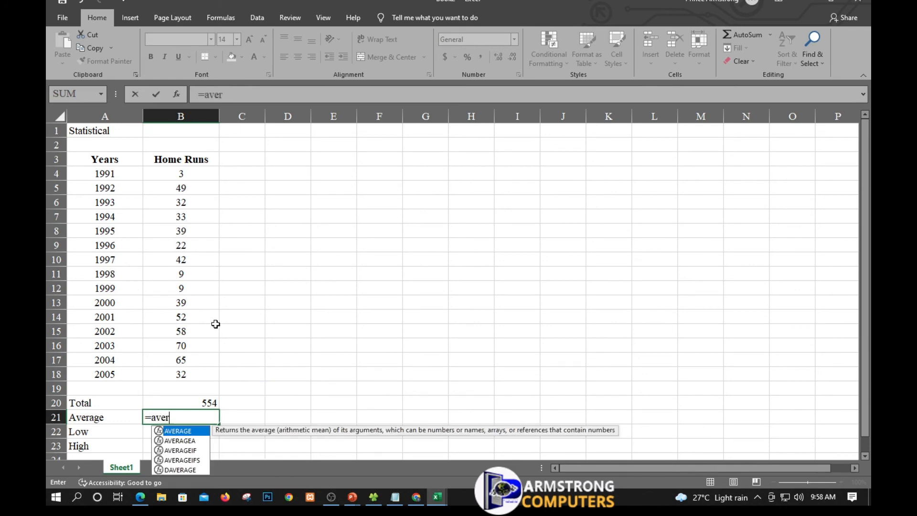
type("age(h")
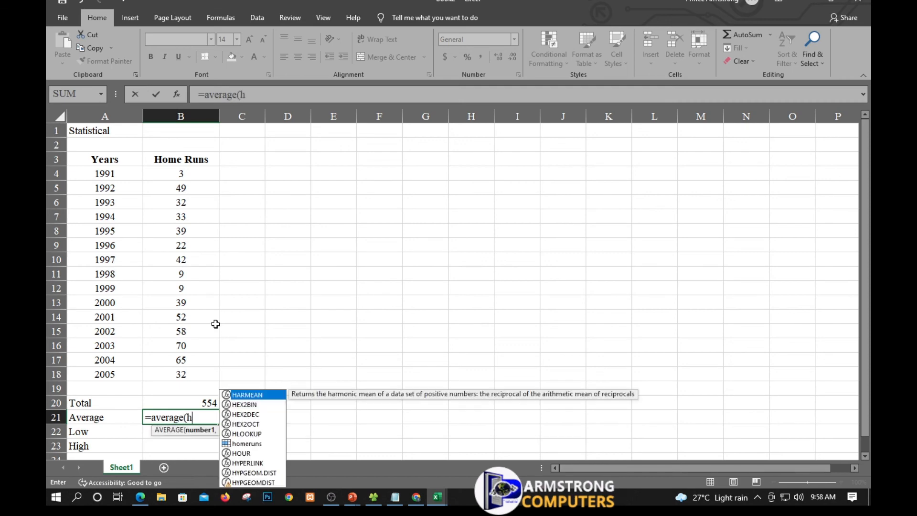
type("o")
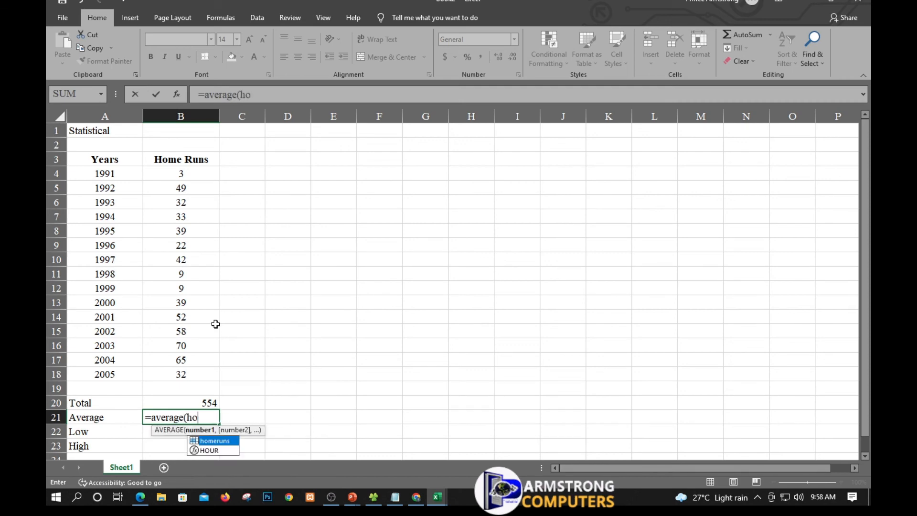
type("meruns")
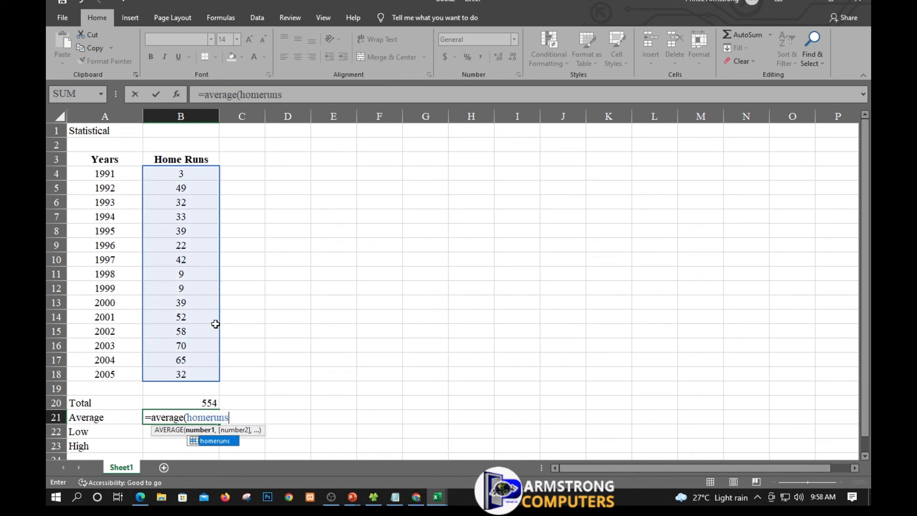
type(")")
key("Return")
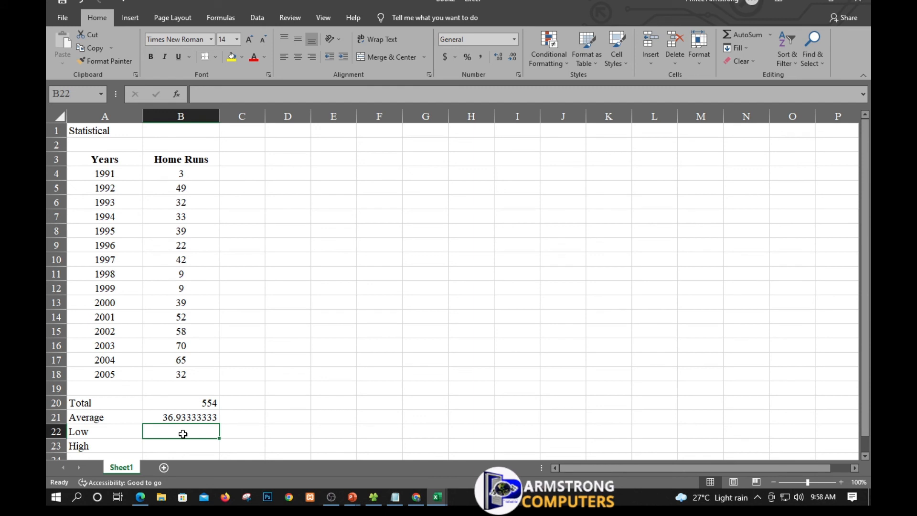
Calculate the low value in cell B22 with the formula =min(homeruns).
type("=mi")
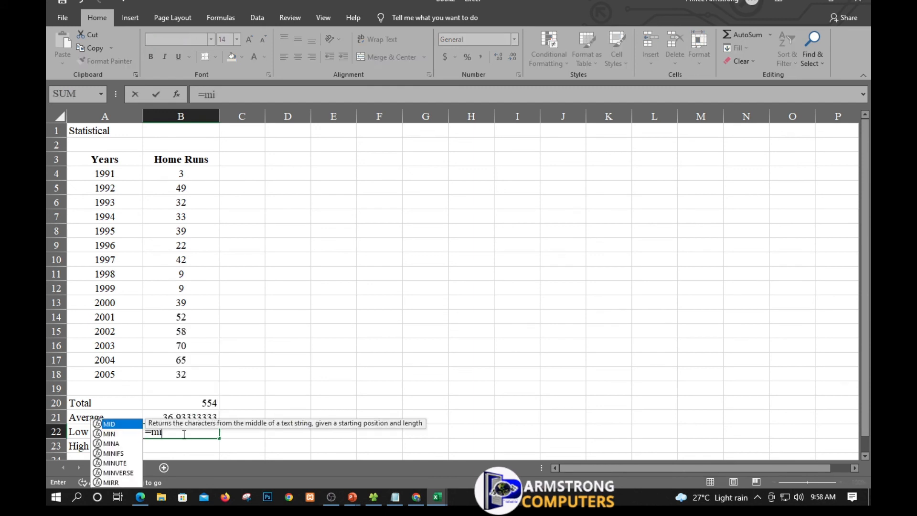
type("n(")
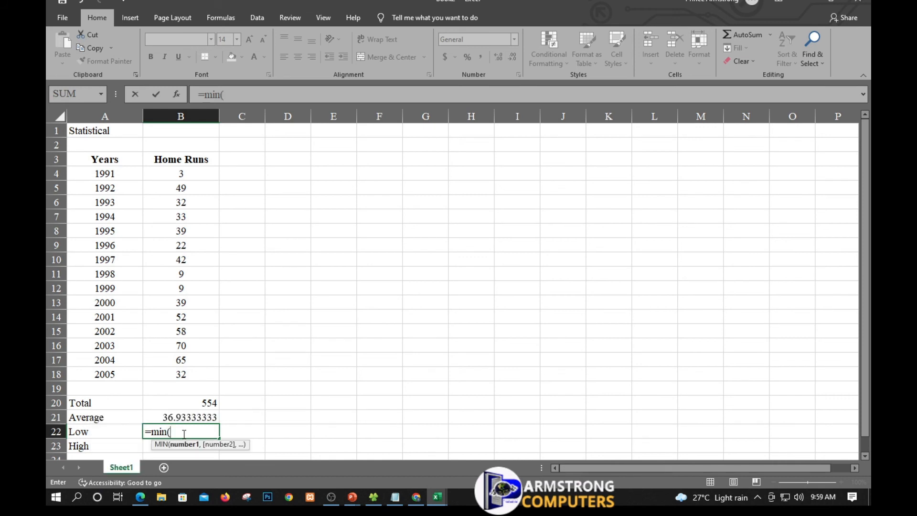
type("h")
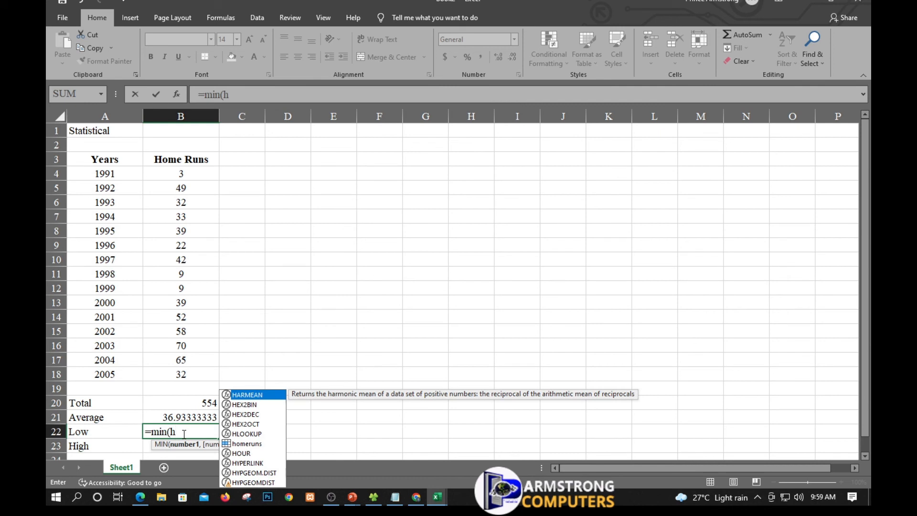
type("omerund")
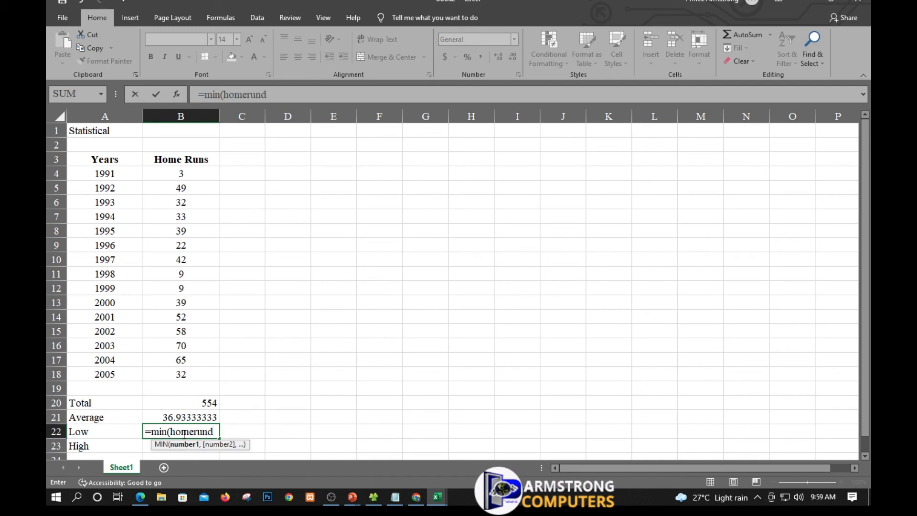
key("BackSpace")
type("s")
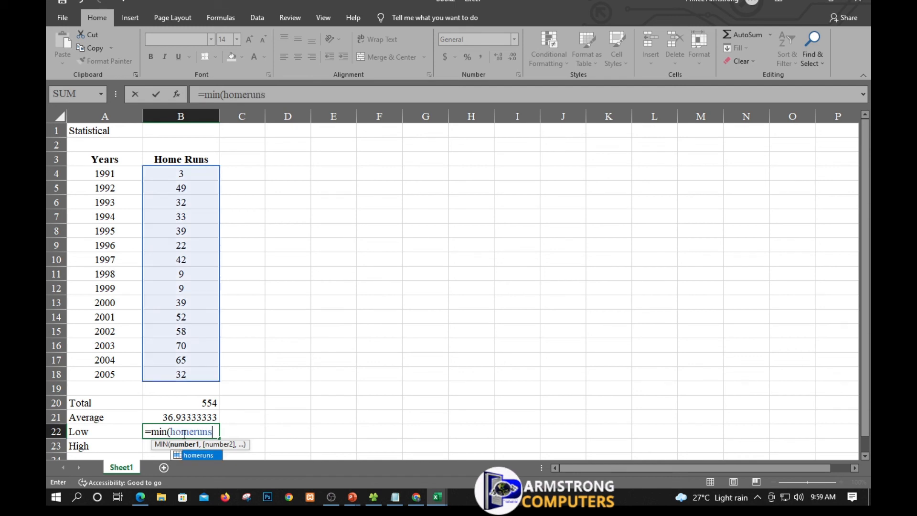
type(")")
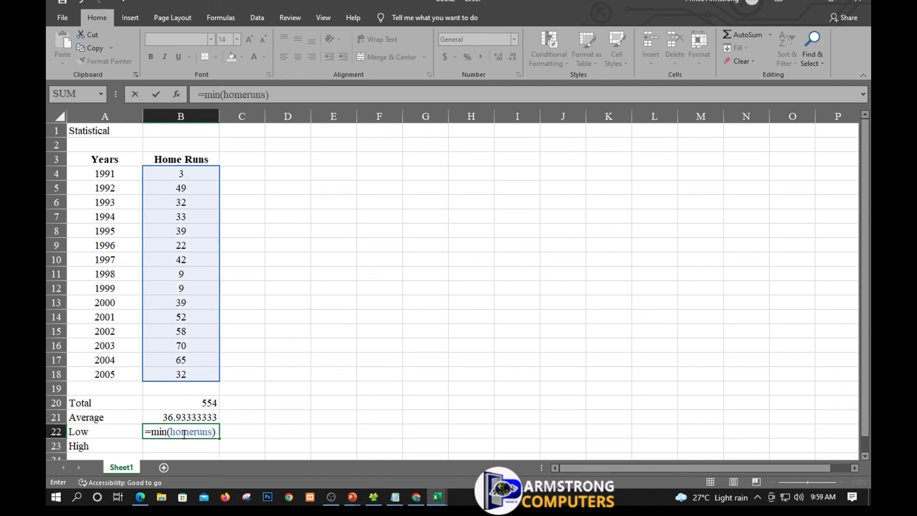
key("Return")
Calculate the high value in cell B23 with the formula =max(homeruns).
scroll(201, 399, "down", 2)
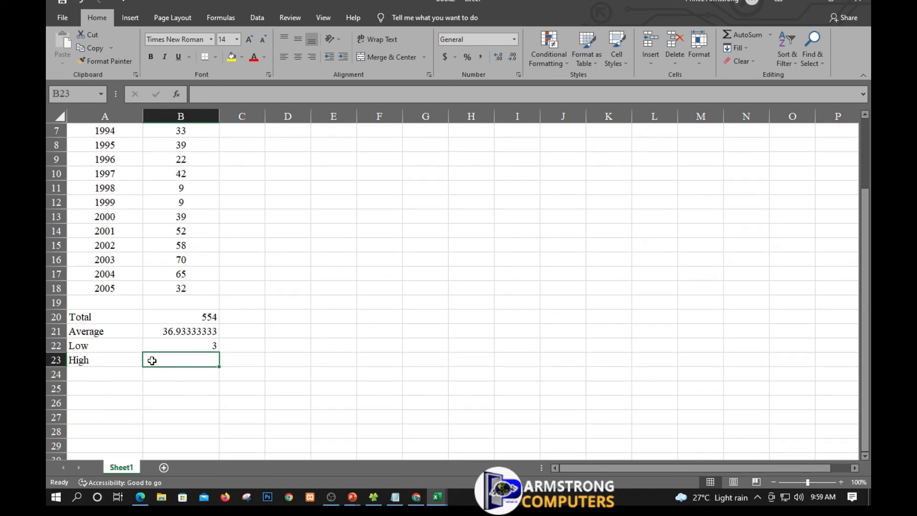
scroll(153, 356, "up", 1)
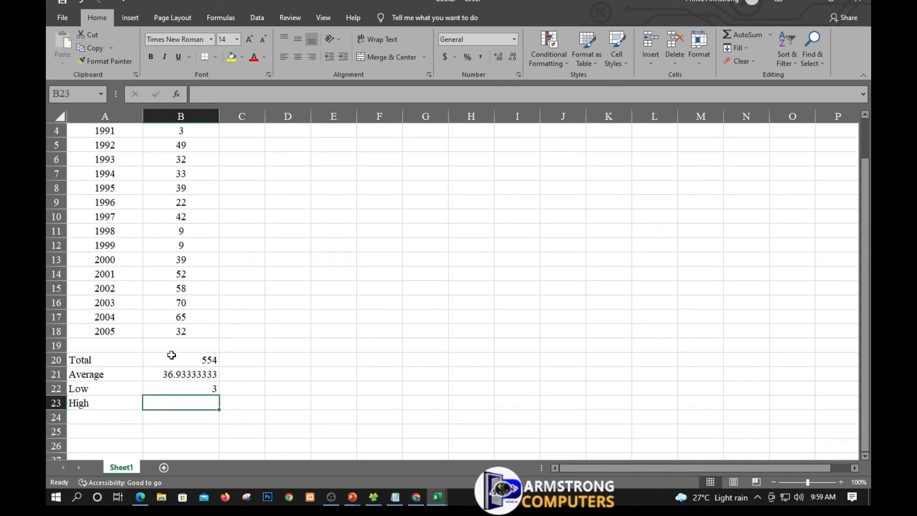
type("=m")
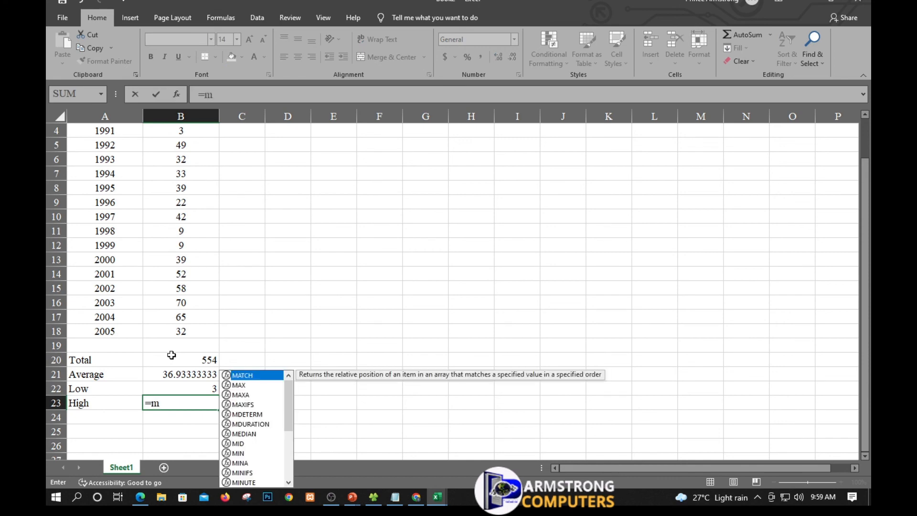
type("x")
key("BackSpace")
type("a")
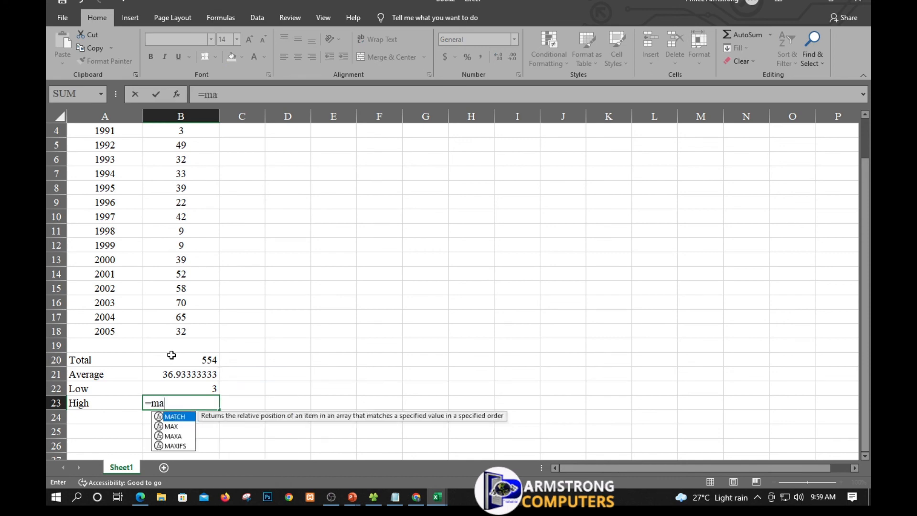
type("x(")
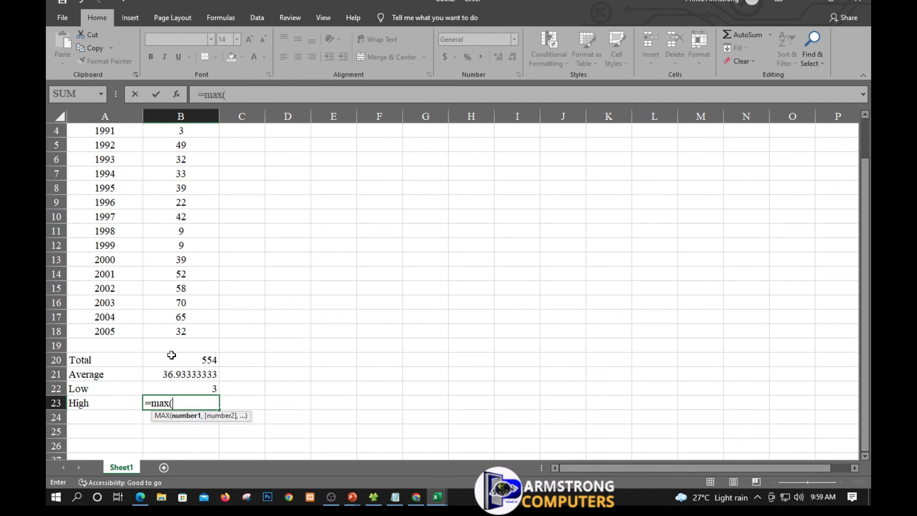
type("ho")
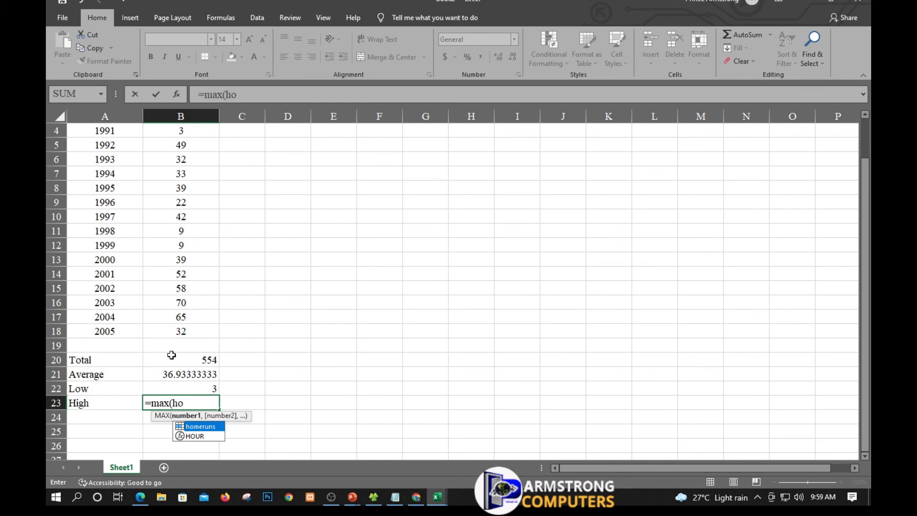
type("merun")
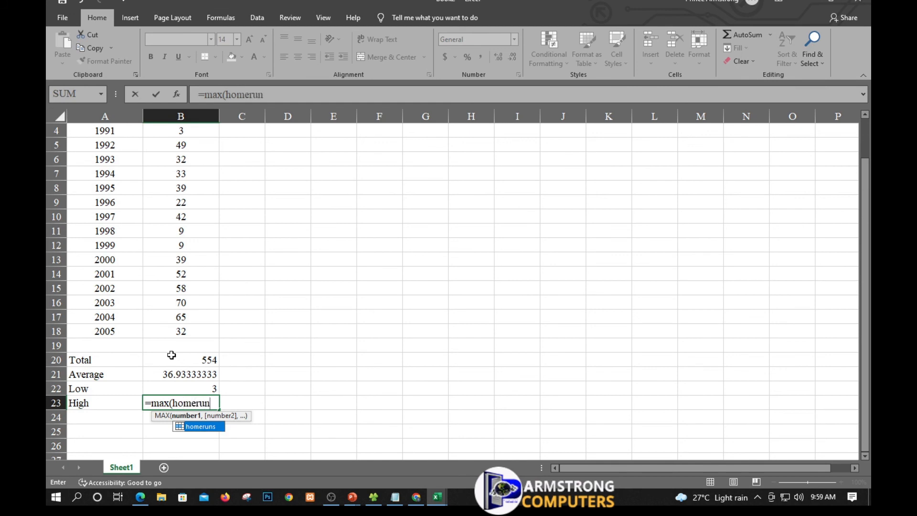
type("s)")
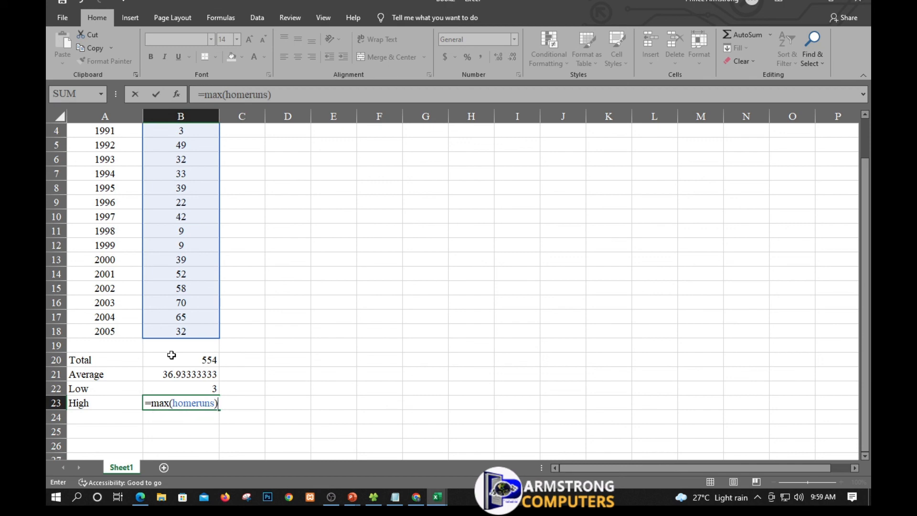
key("Return")
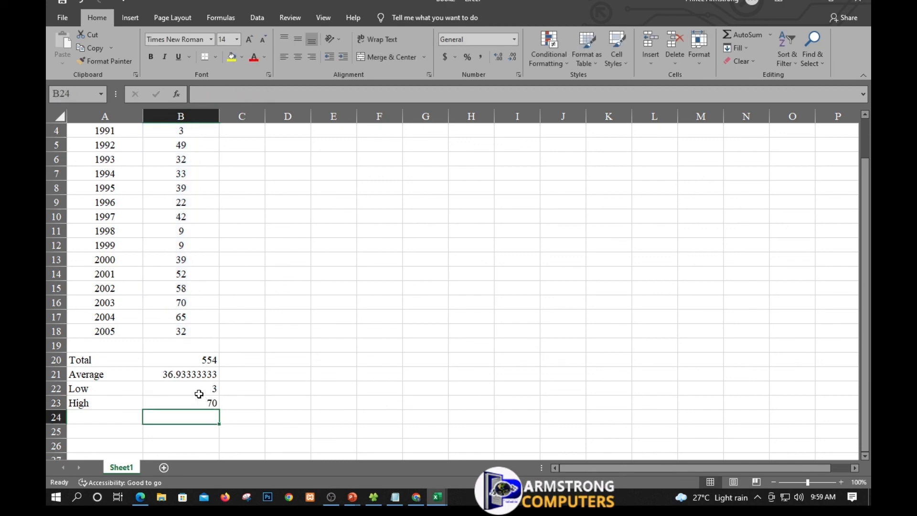
Center the summary results in cells B20 to B23 and their labels in cells A20 to A23 horizontally.
scroll(200, 393, "up", 3)
scroll(199, 395, "down", 1)
scroll(199, 394, "up", 1)
scroll(198, 389, "down", 2)
scroll(212, 372, "up", 1)
scroll(212, 372, "down", 1)
left_click_drag(188, 360, 180, 401)
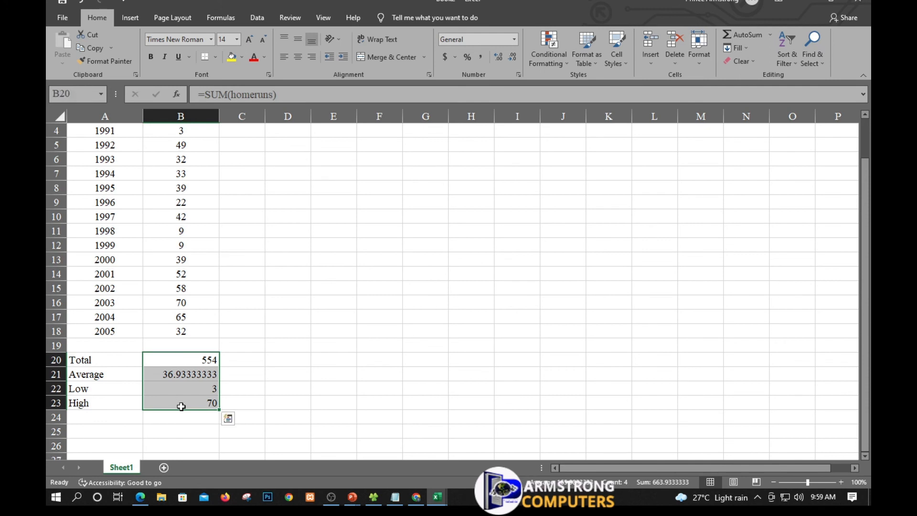
left_click(296, 51)
left_click_drag(88, 362, 93, 398)
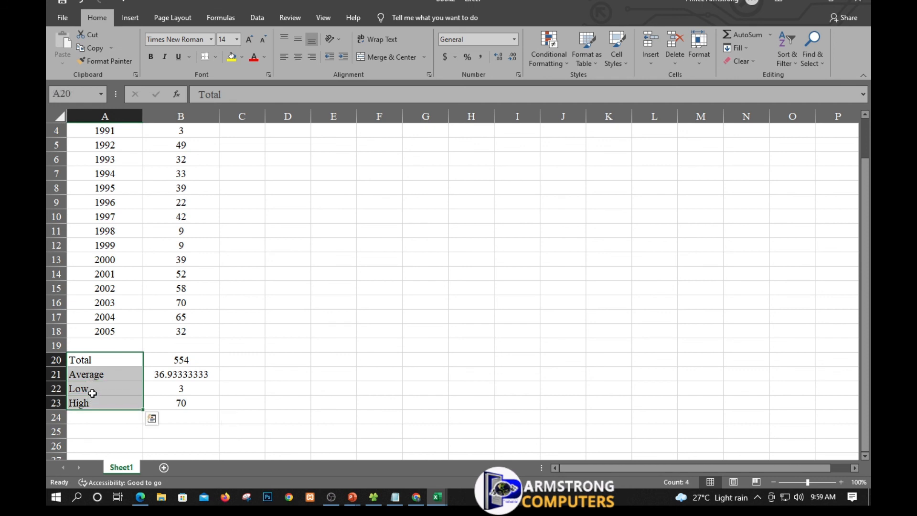
left_click(95, 359)
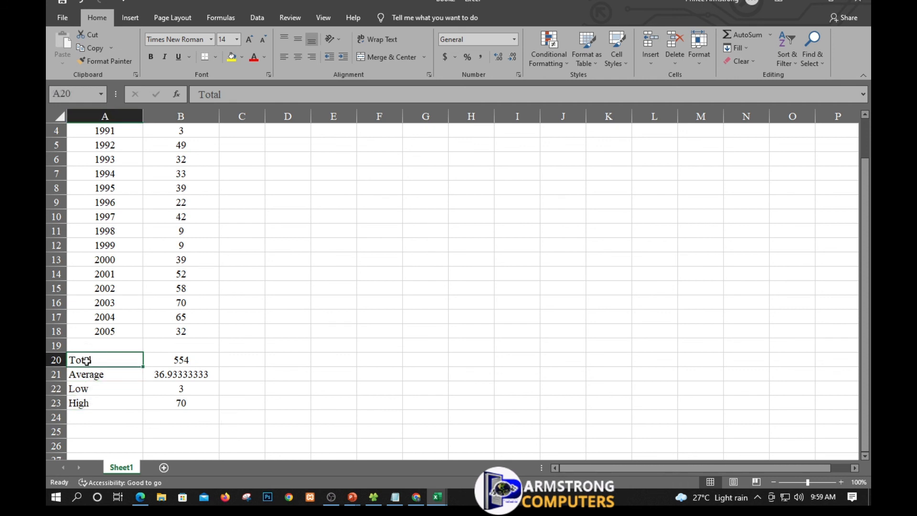
left_click_drag(87, 360, 83, 402)
left_click(297, 57)
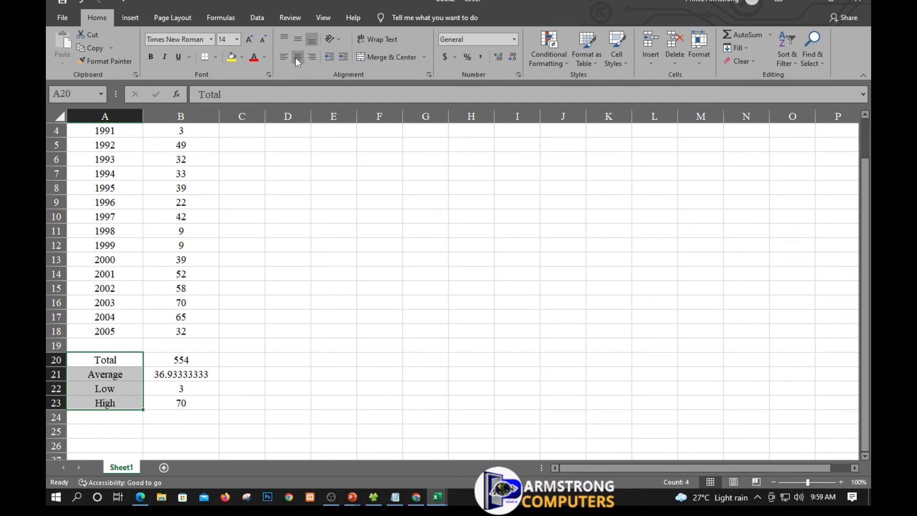
Apply outline and inside borders to the table in cells A3 to B23.
scroll(215, 256, "up", 1)
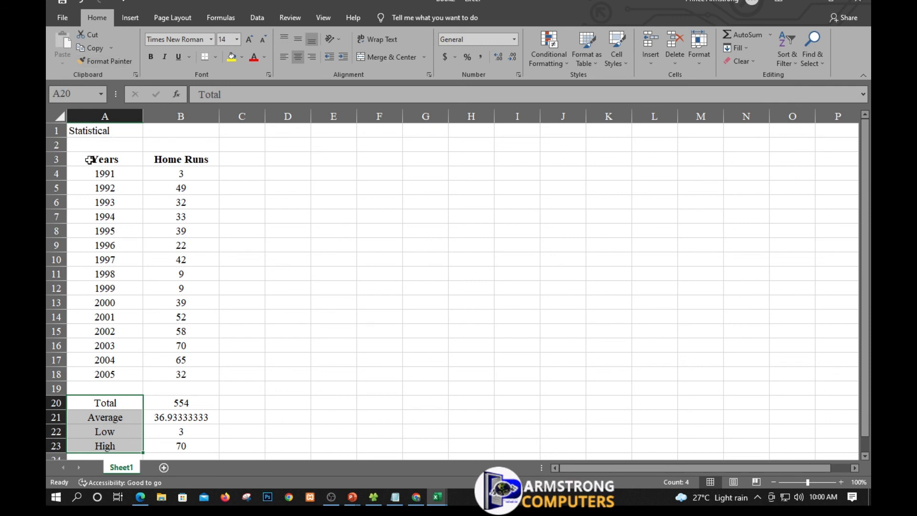
left_click_drag(85, 161, 167, 445)
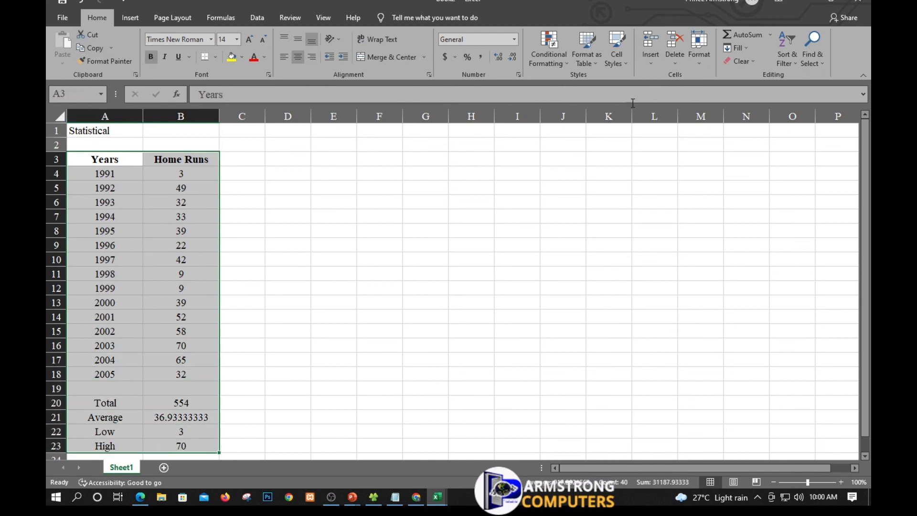
left_click(704, 65)
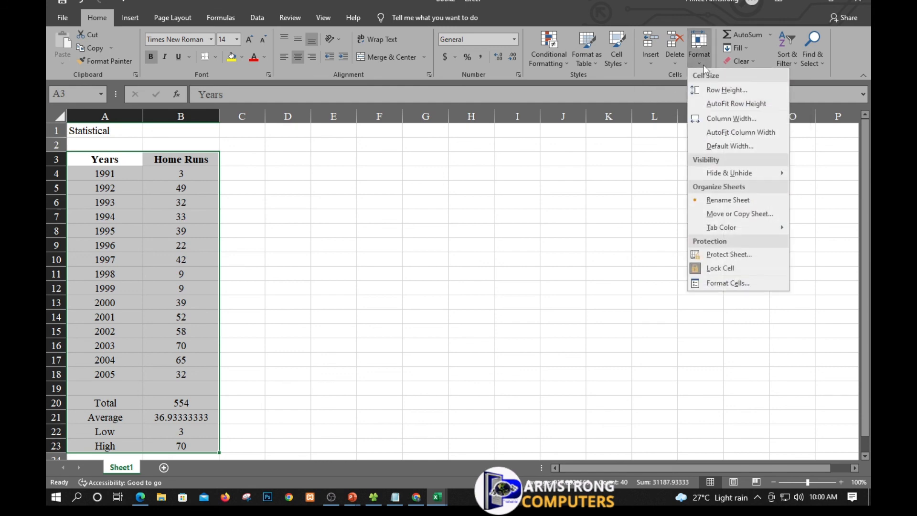
left_click(705, 284)
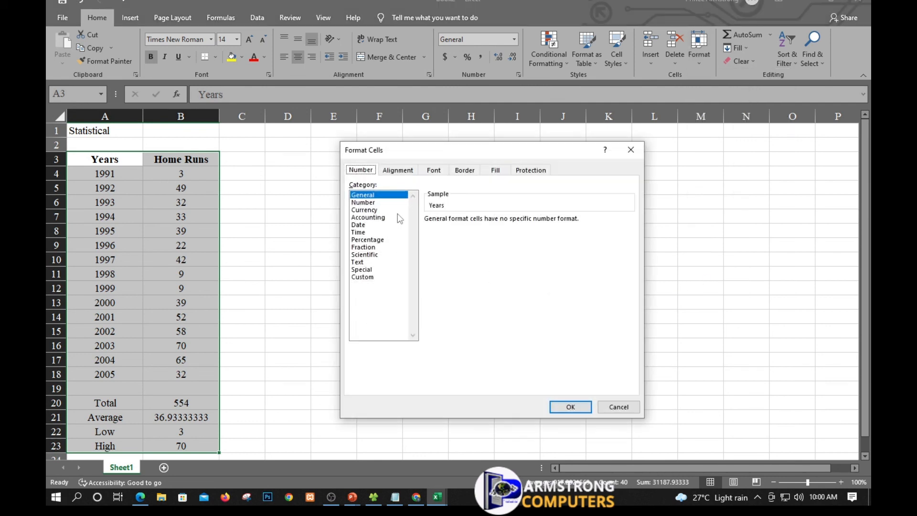
left_click(468, 175)
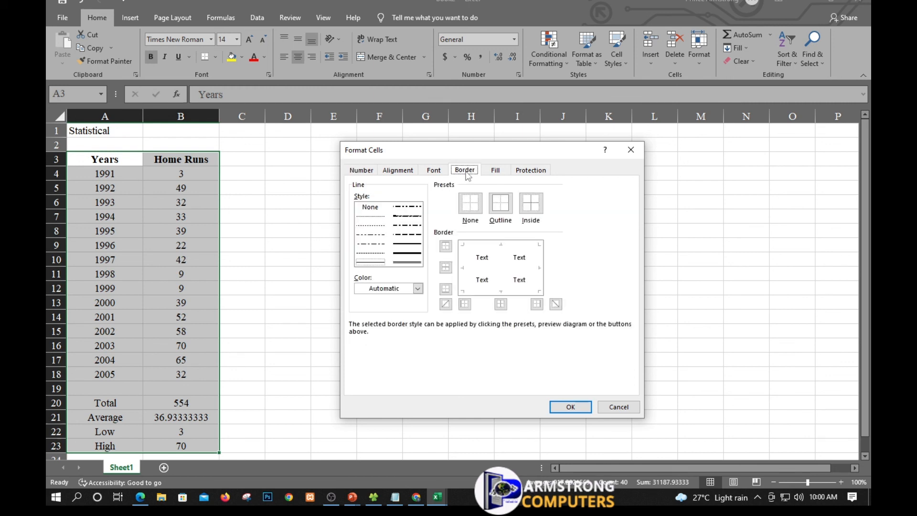
left_click(500, 212)
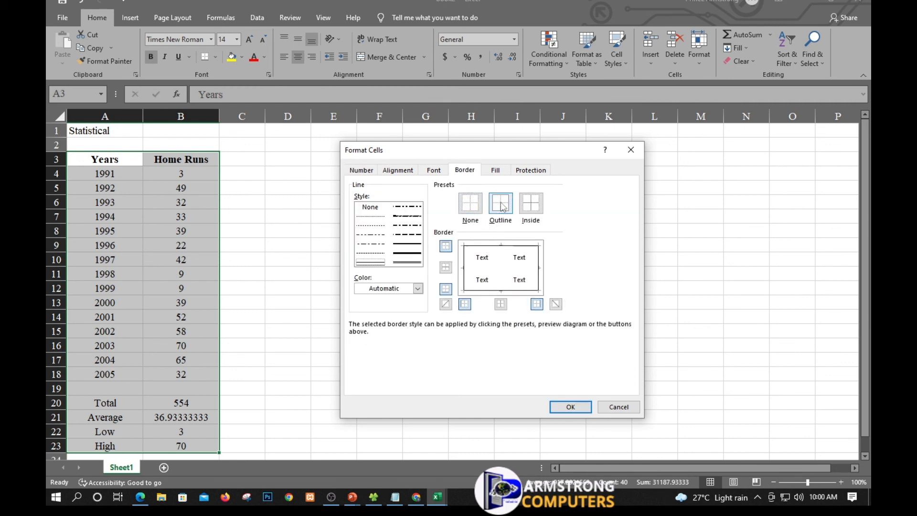
left_click(529, 209)
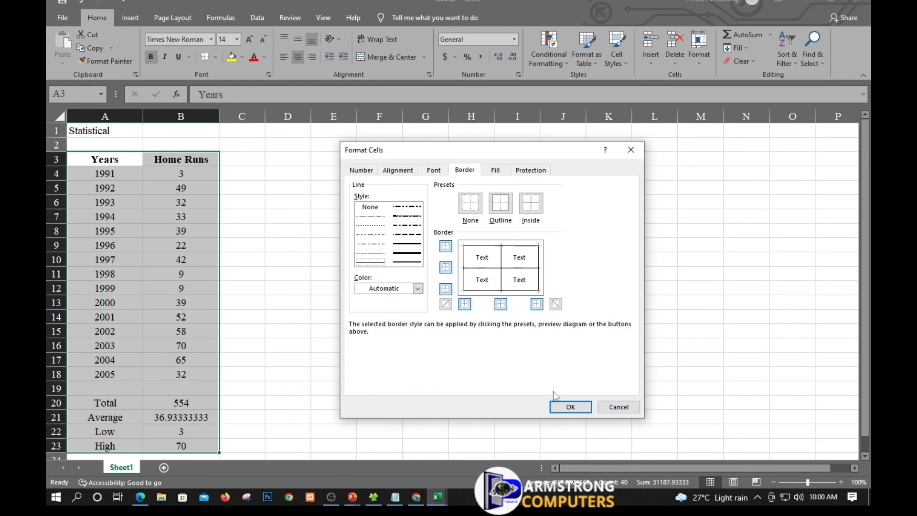
left_click(558, 407)
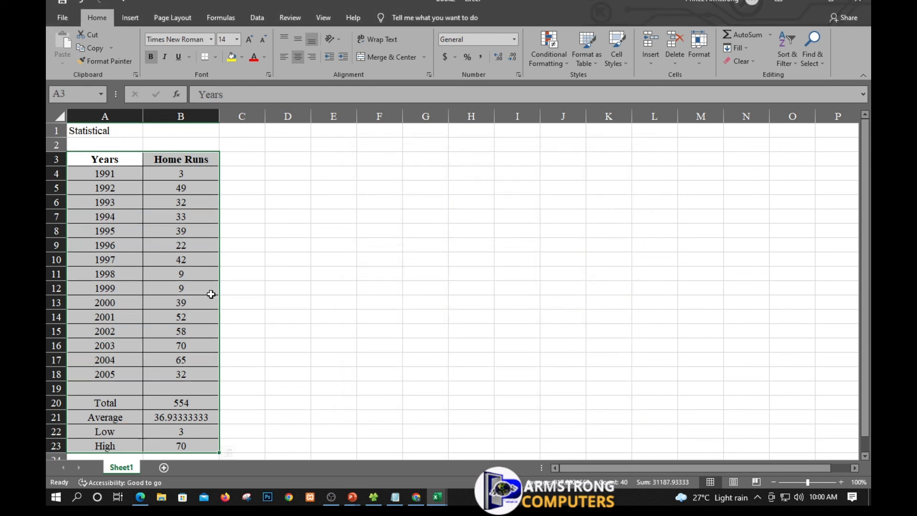
left_click(294, 300)
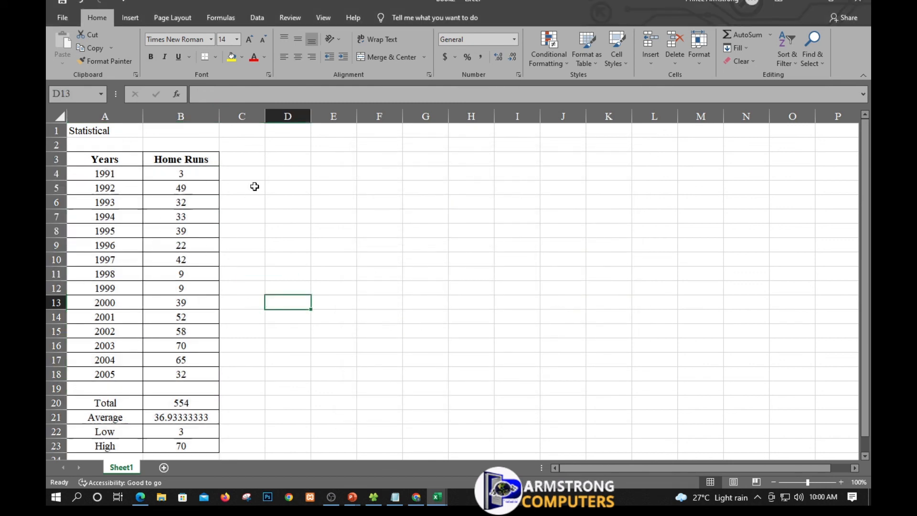
Set the font size of the title "Statistical" in cell A1 to 18.
left_click(87, 130)
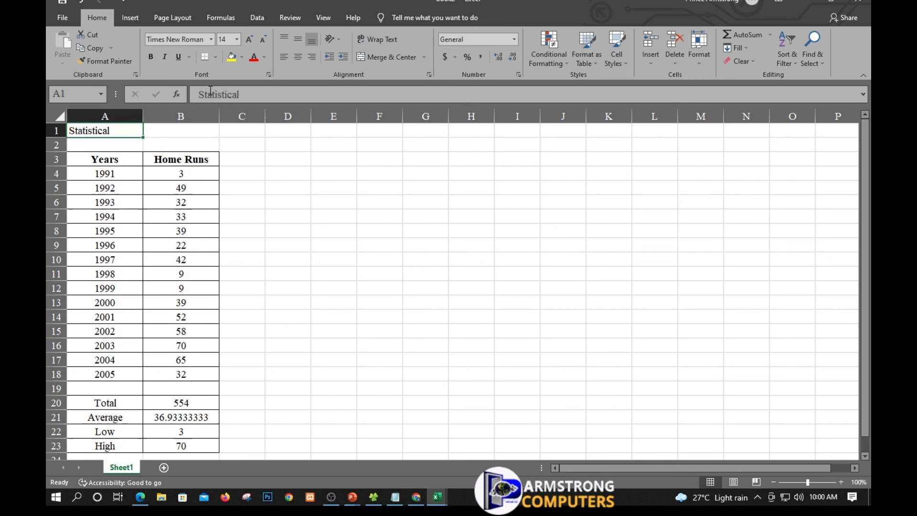
left_click(236, 41)
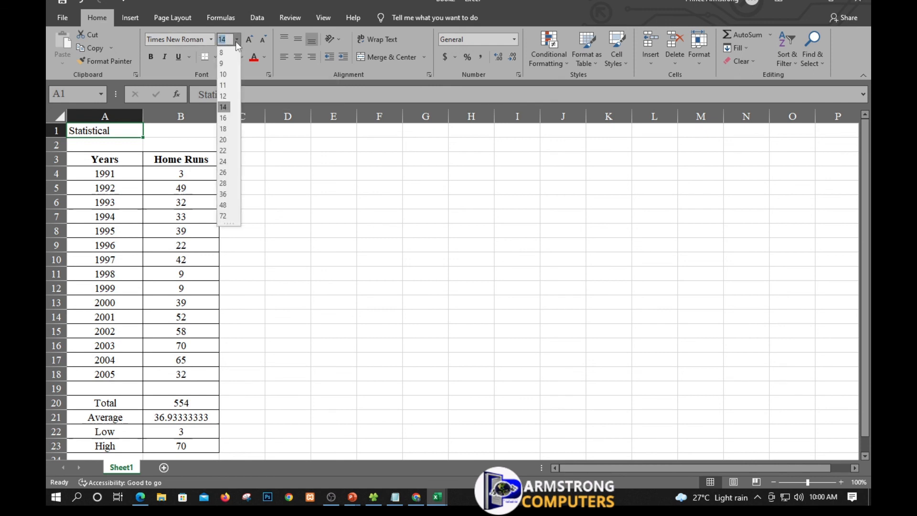
left_click(223, 126)
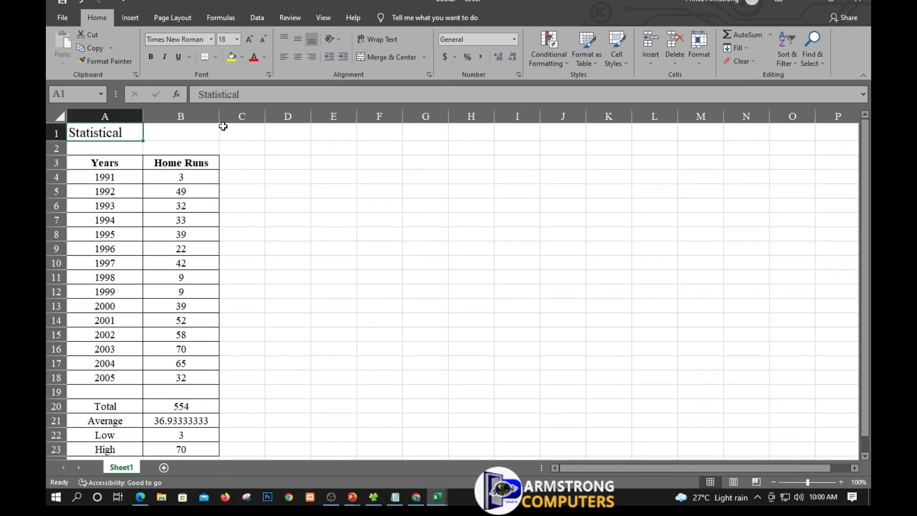
Change the font of the title "Statistical" in cell A1 to Impact.
left_click(211, 39)
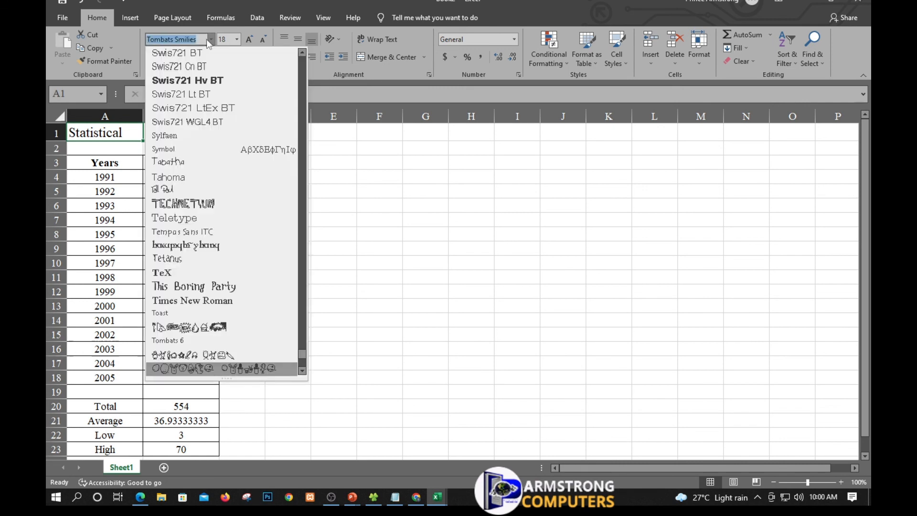
left_click(202, 38)
left_click_drag(197, 39, 113, 46)
type("Earwax")
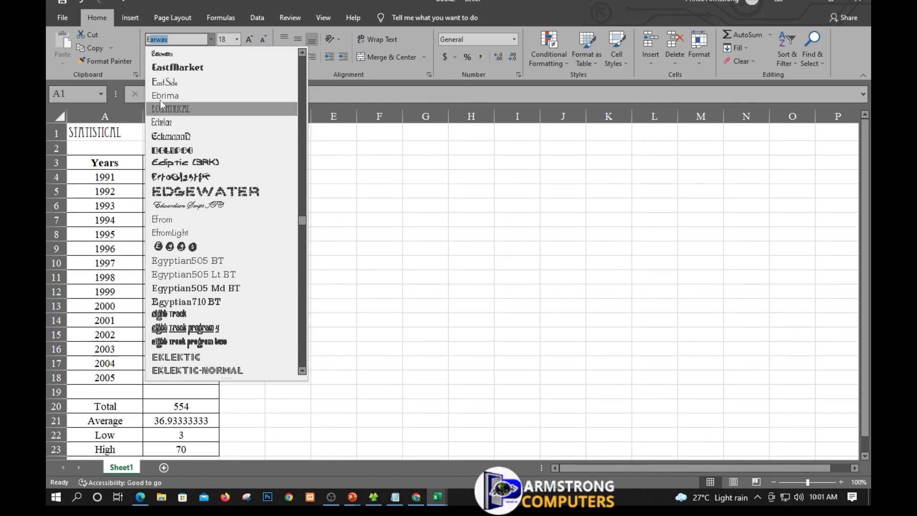
left_click(176, 38)
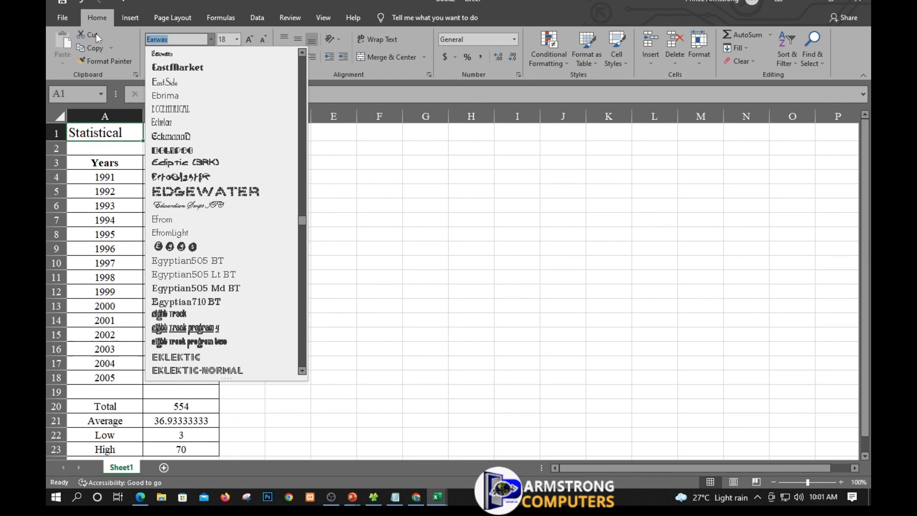
type("T")
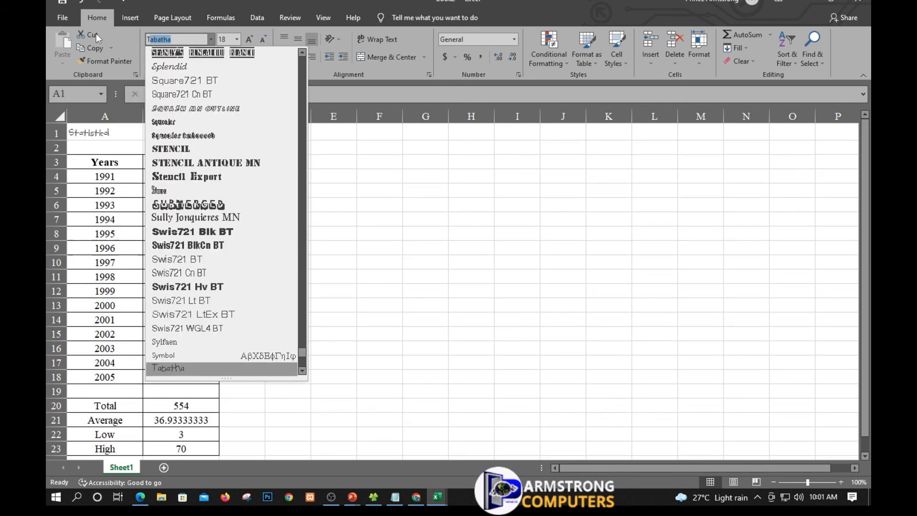
type("i")
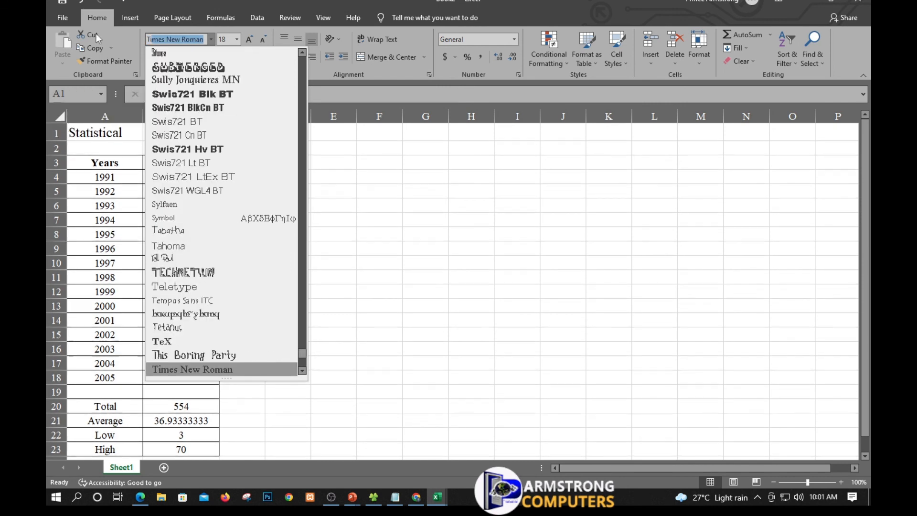
key("BackSpace")
key("BackSpace")
key("BackSpace")
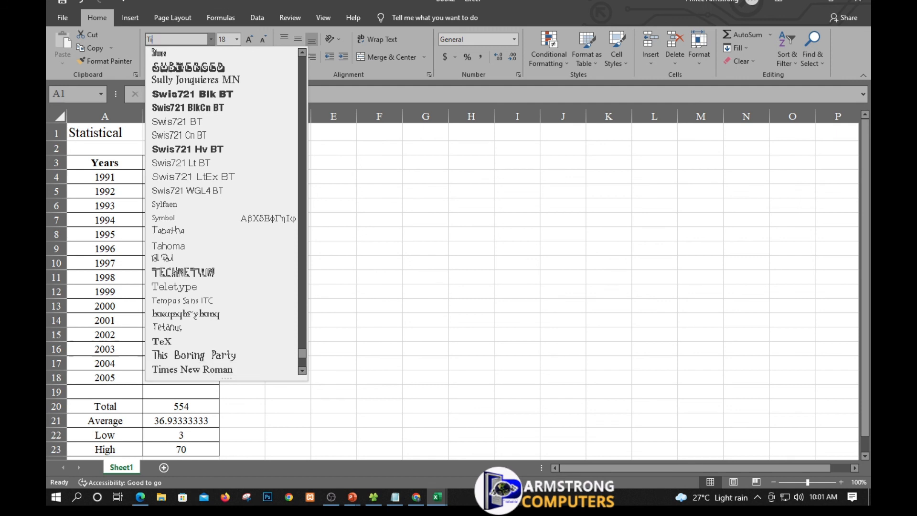
type("Impact")
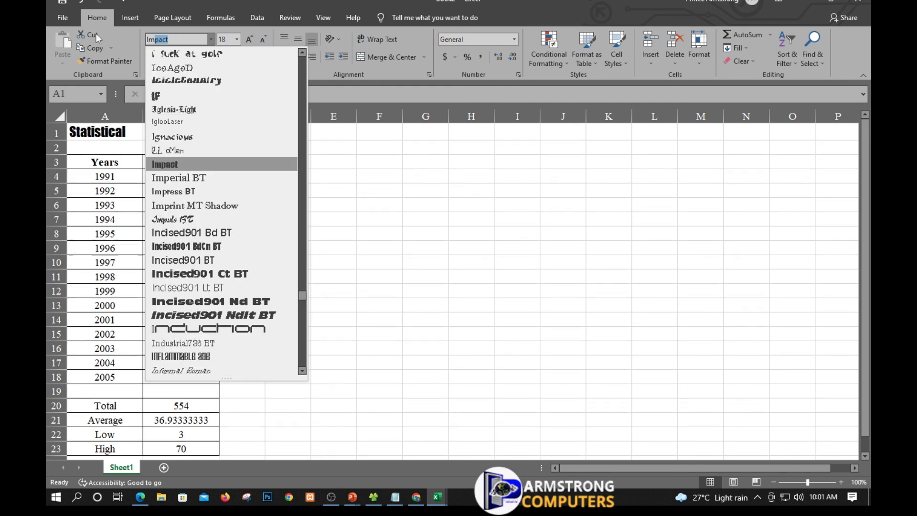
key("Return")
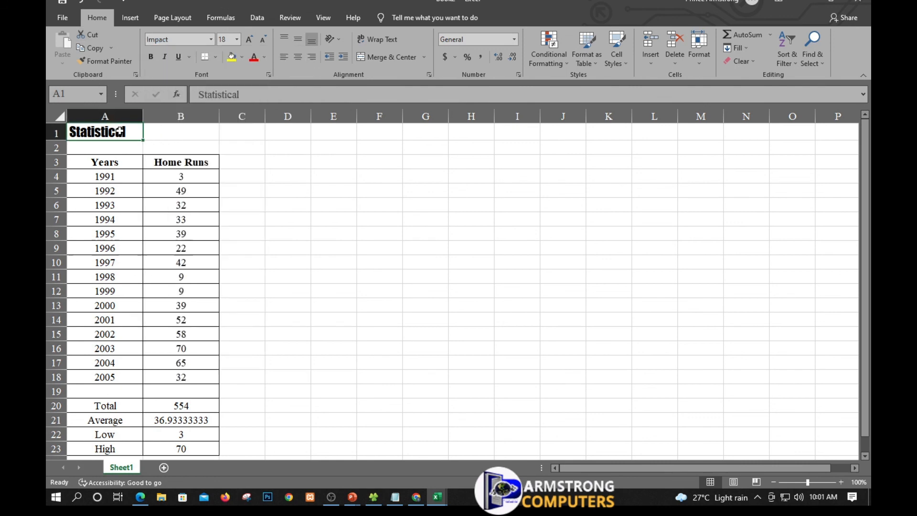
left_click(375, 247)
scroll(304, 290, "down", 3)
scroll(304, 290, "up", 3)
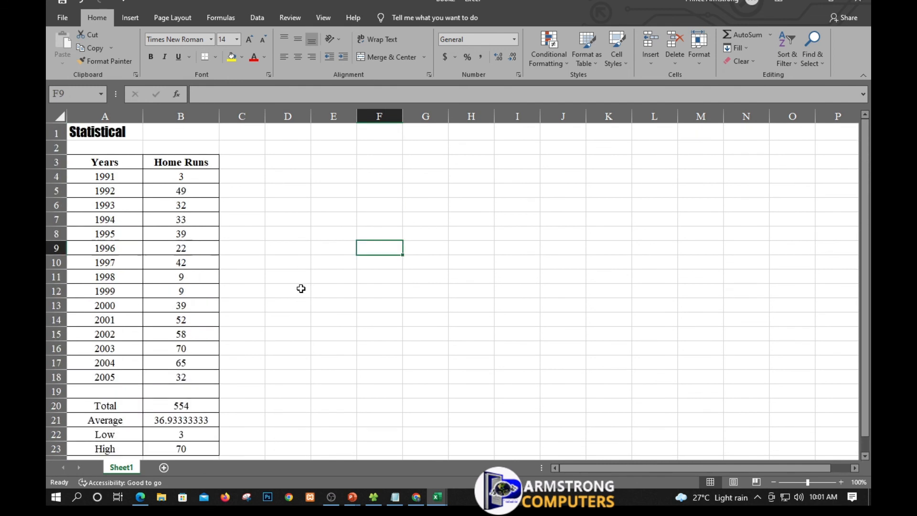
scroll(301, 288, "down", 1)
scroll(301, 289, "up", 1)
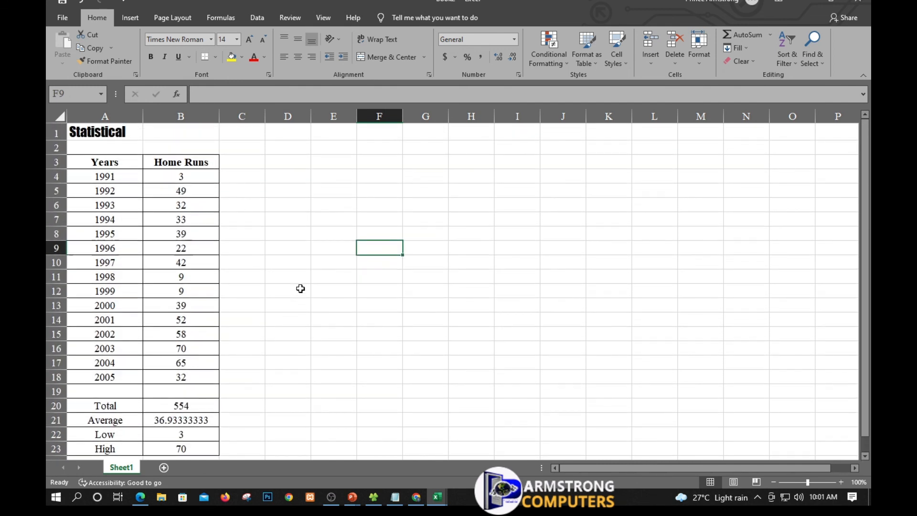